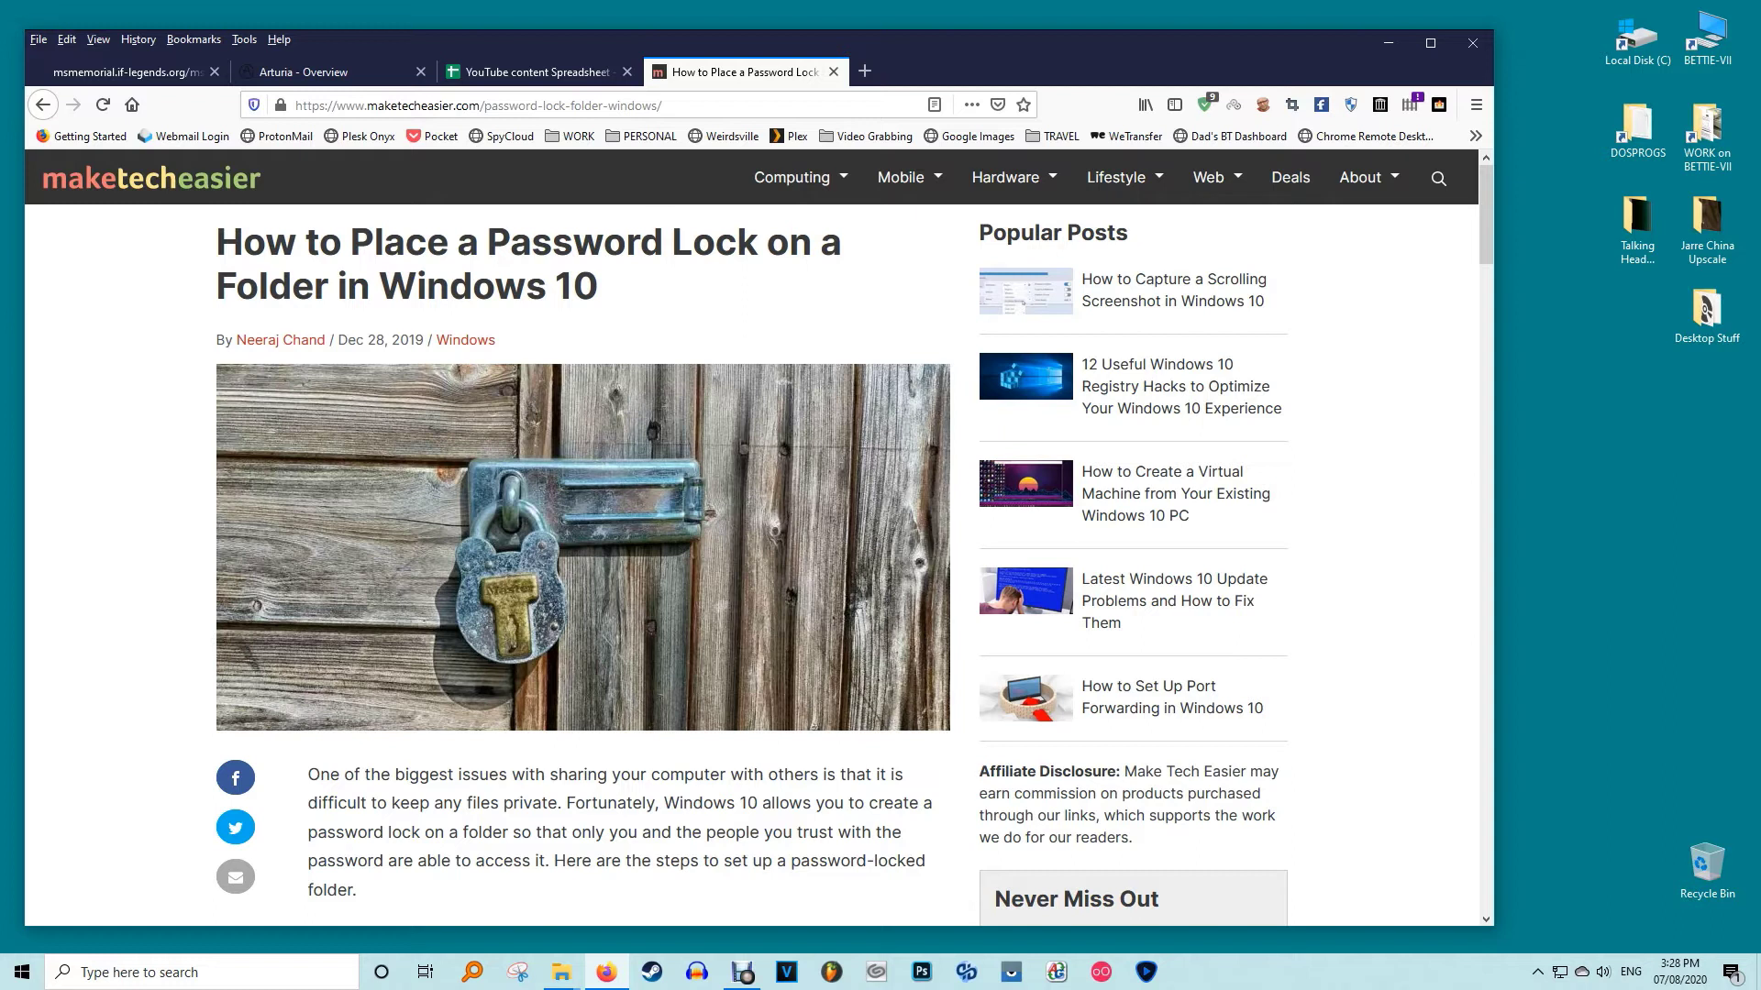
scroll(759, 564, down, 3)
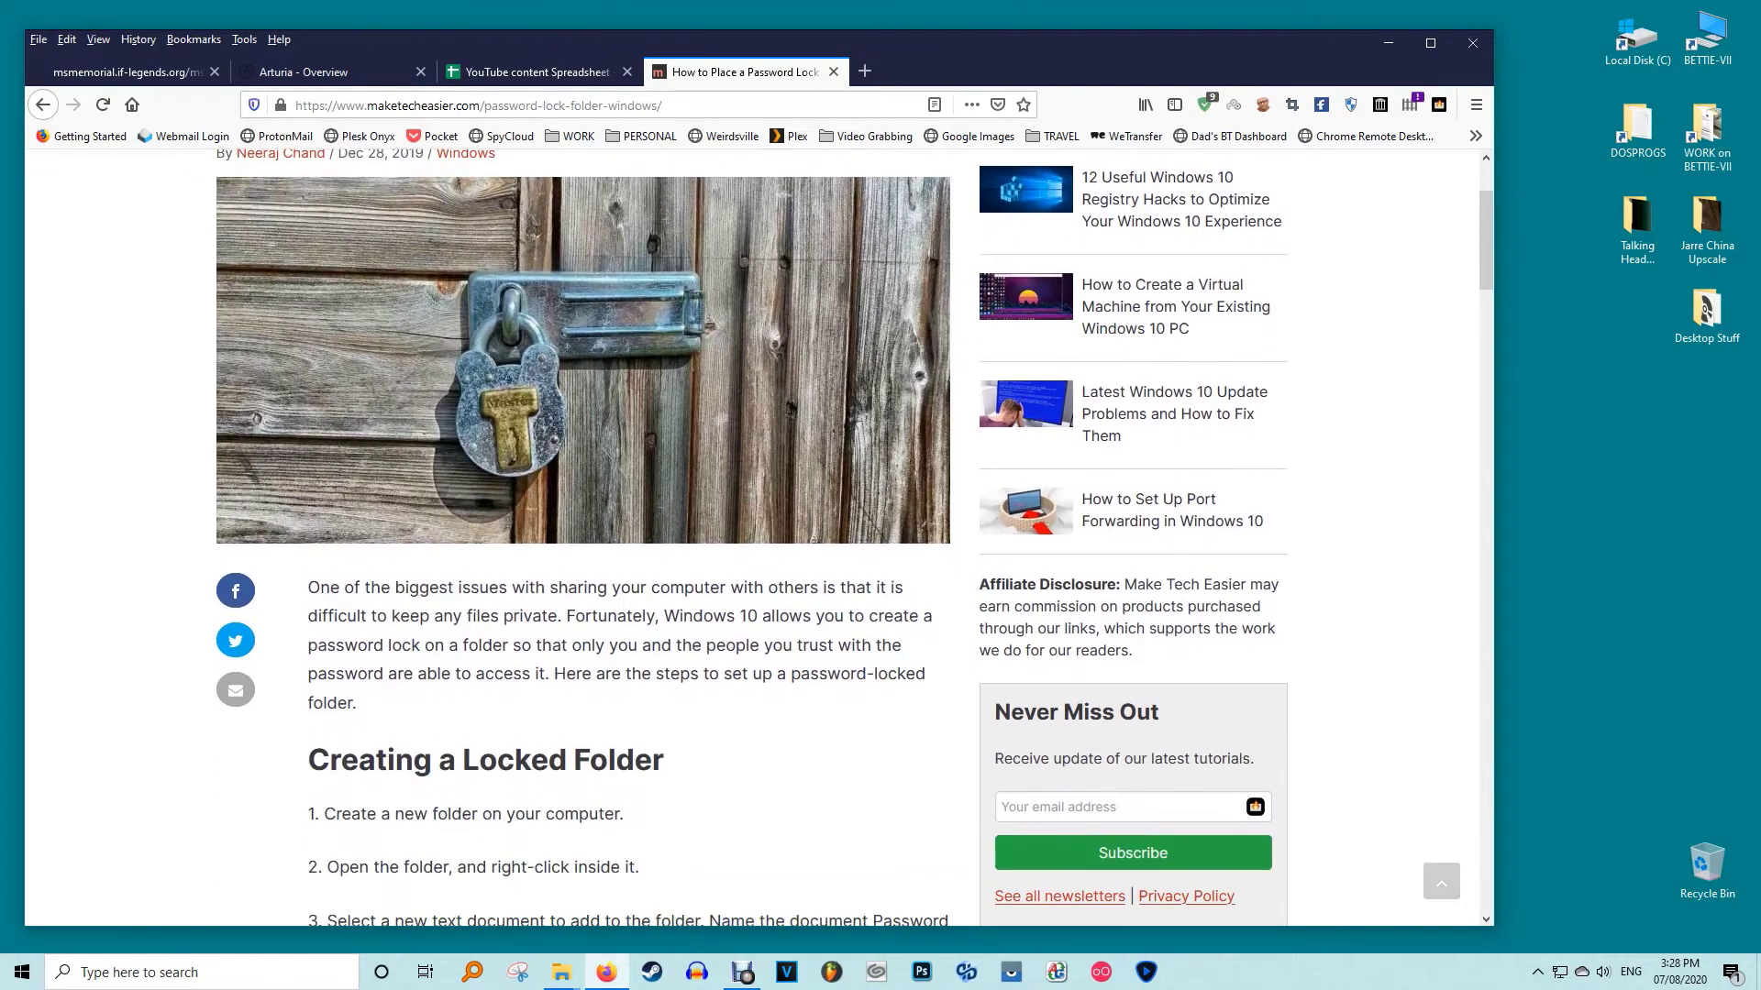
scroll(759, 564, down, 3)
scroll(760, 564, down, 1)
scroll(760, 564, down, 3)
scroll(759, 565, down, 4)
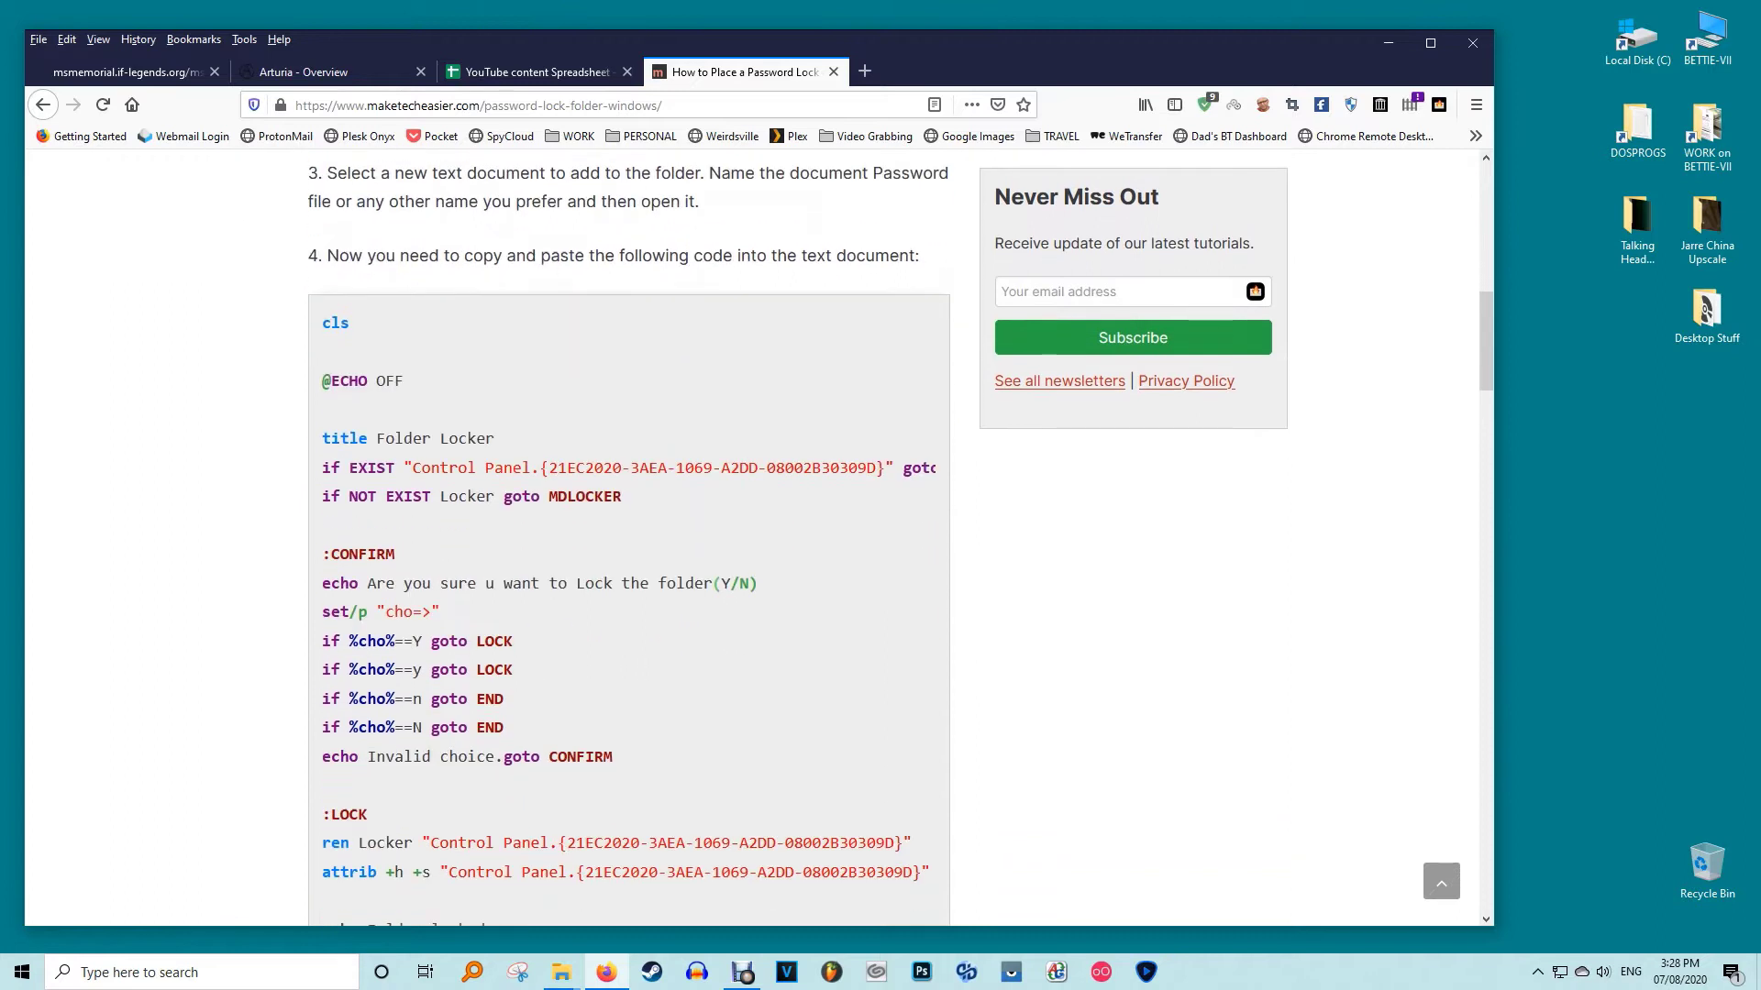
scroll(759, 564, down, 1)
scroll(759, 564, down, 2)
scroll(759, 564, down, 3)
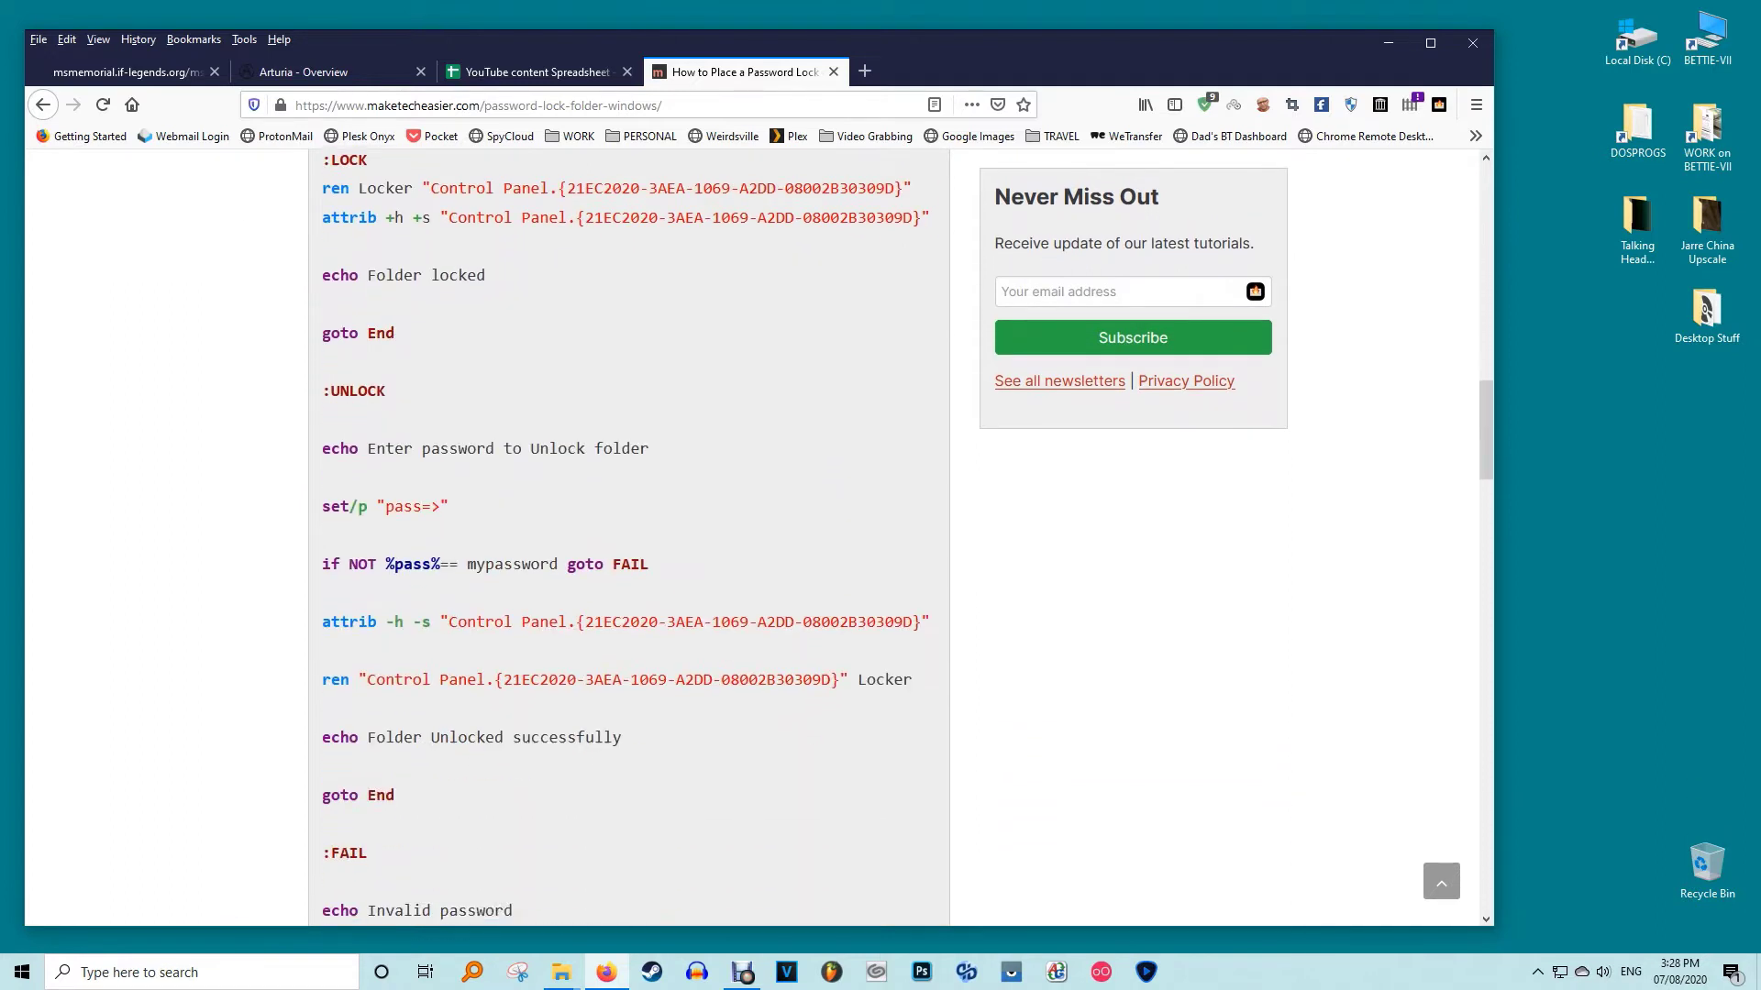
Hide Firefox and show the clear Windows 10 desktop with Win+D
key(super+d)
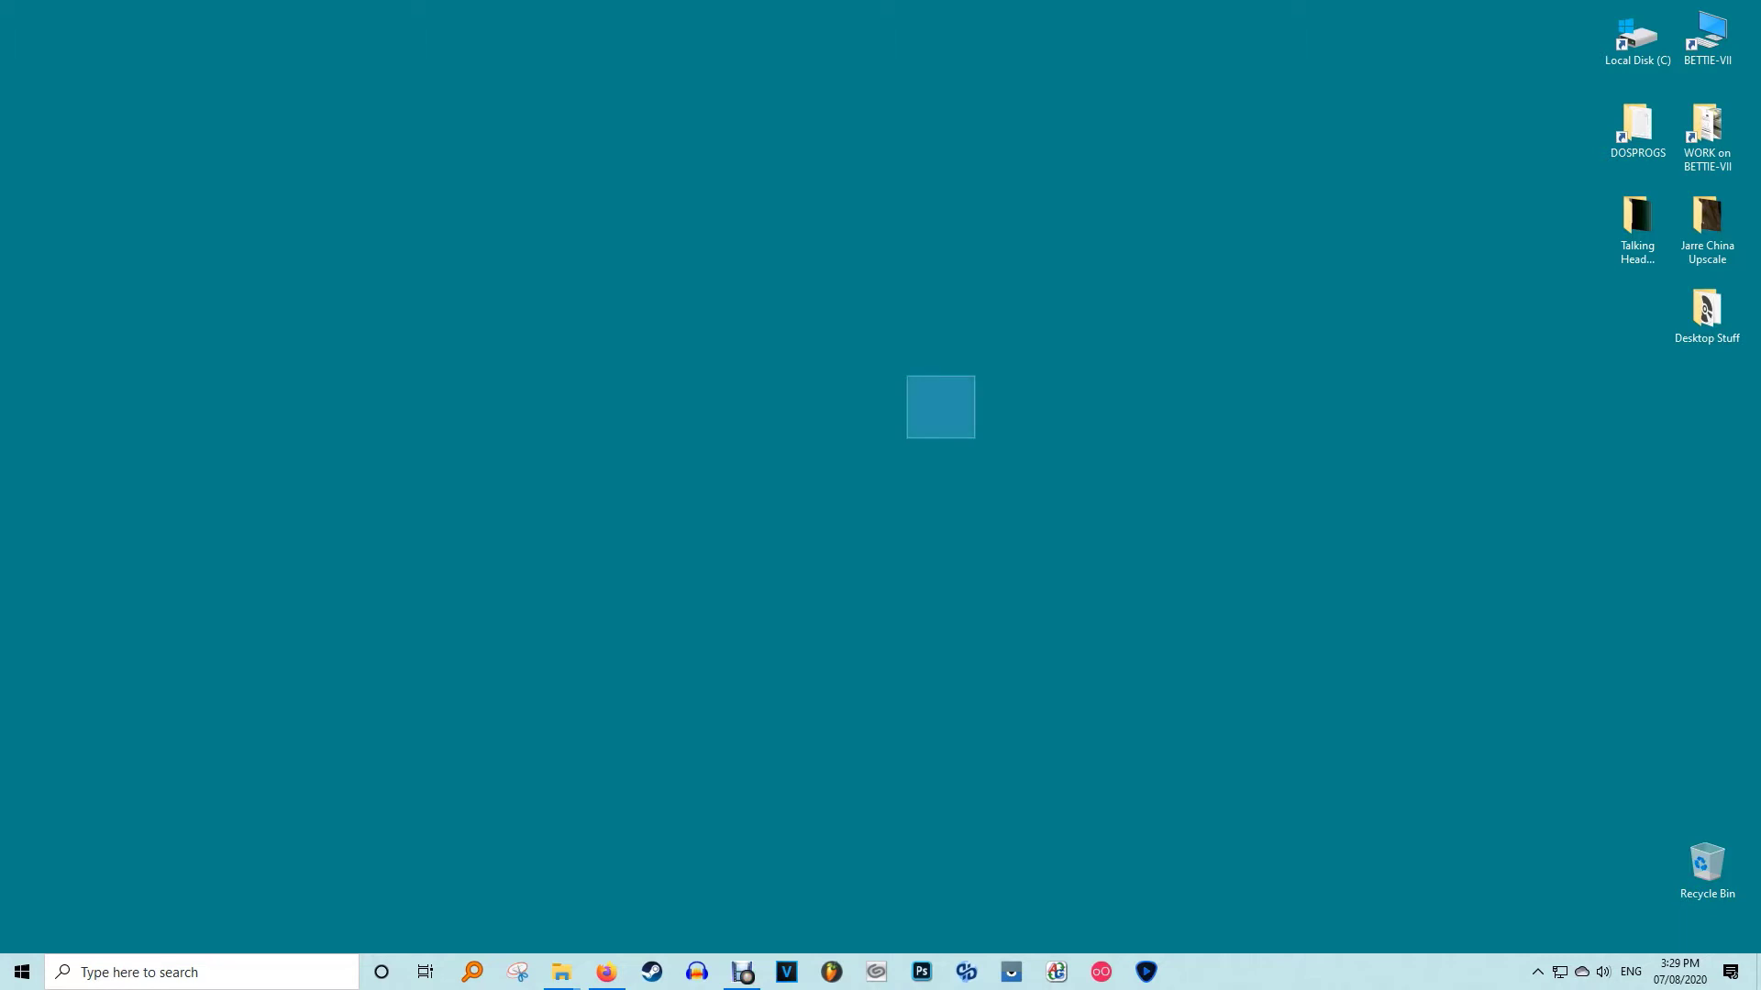
key(super+e)
drag(1207, 164, 495, 354)
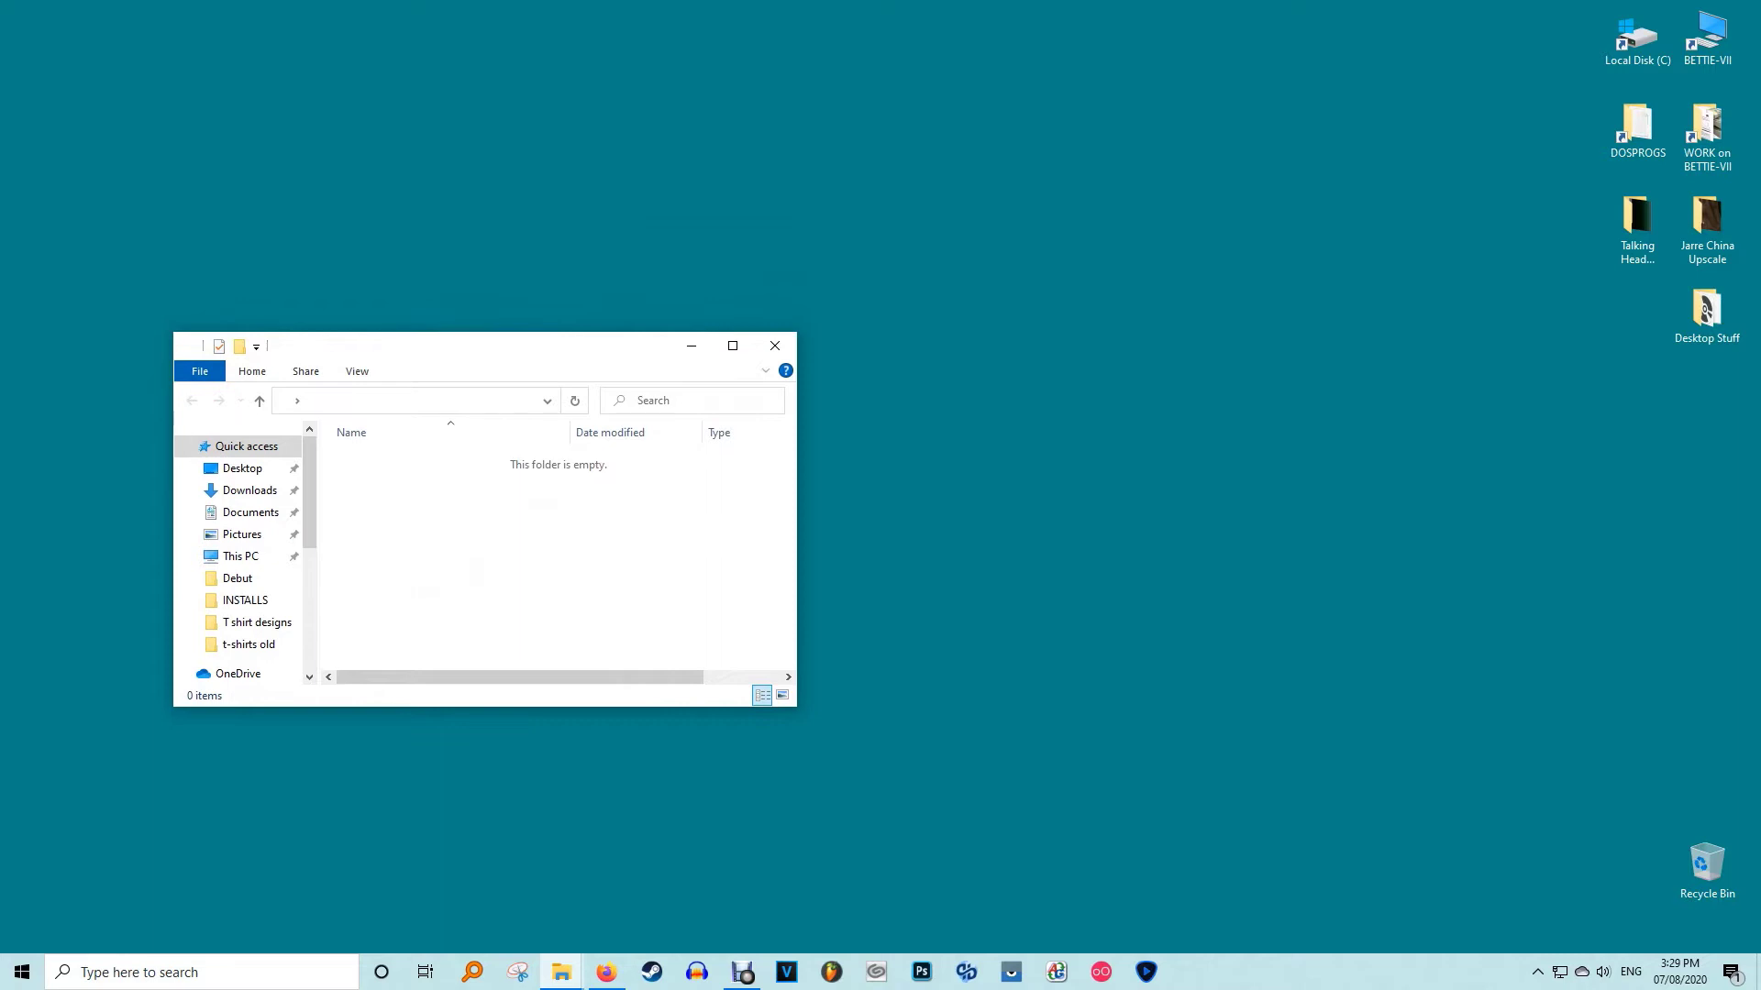
drag(906, 376, 976, 439)
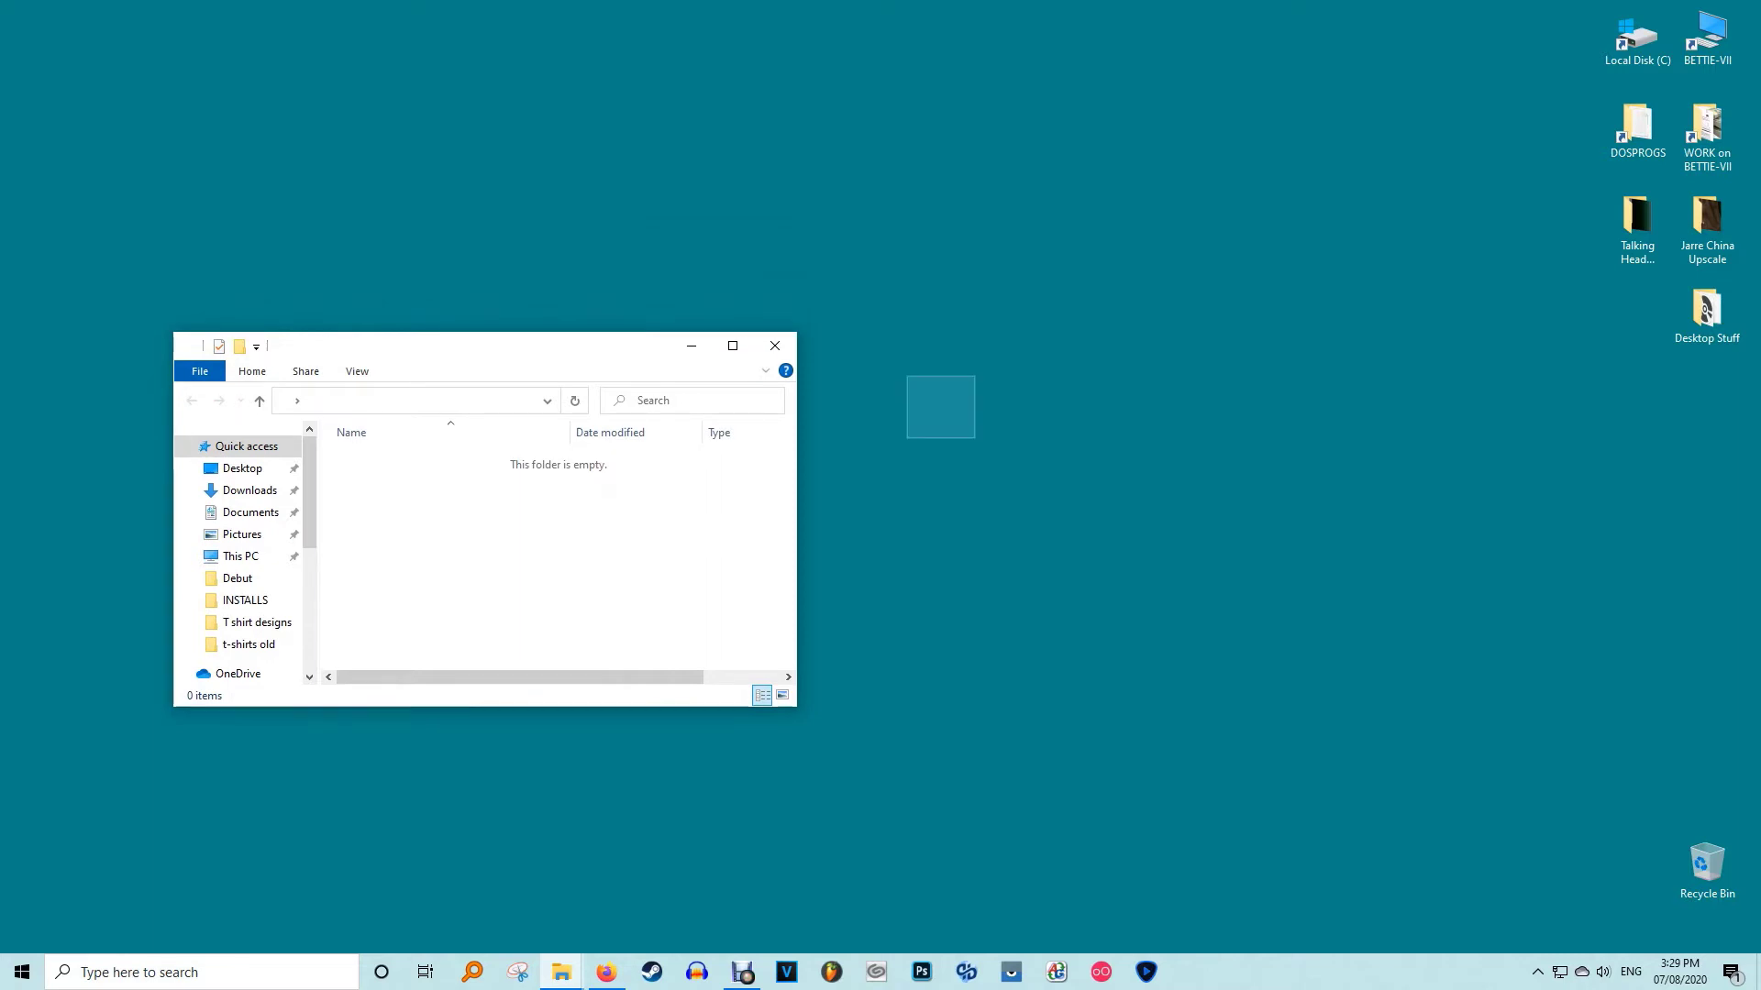
drag(907, 376, 976, 440)
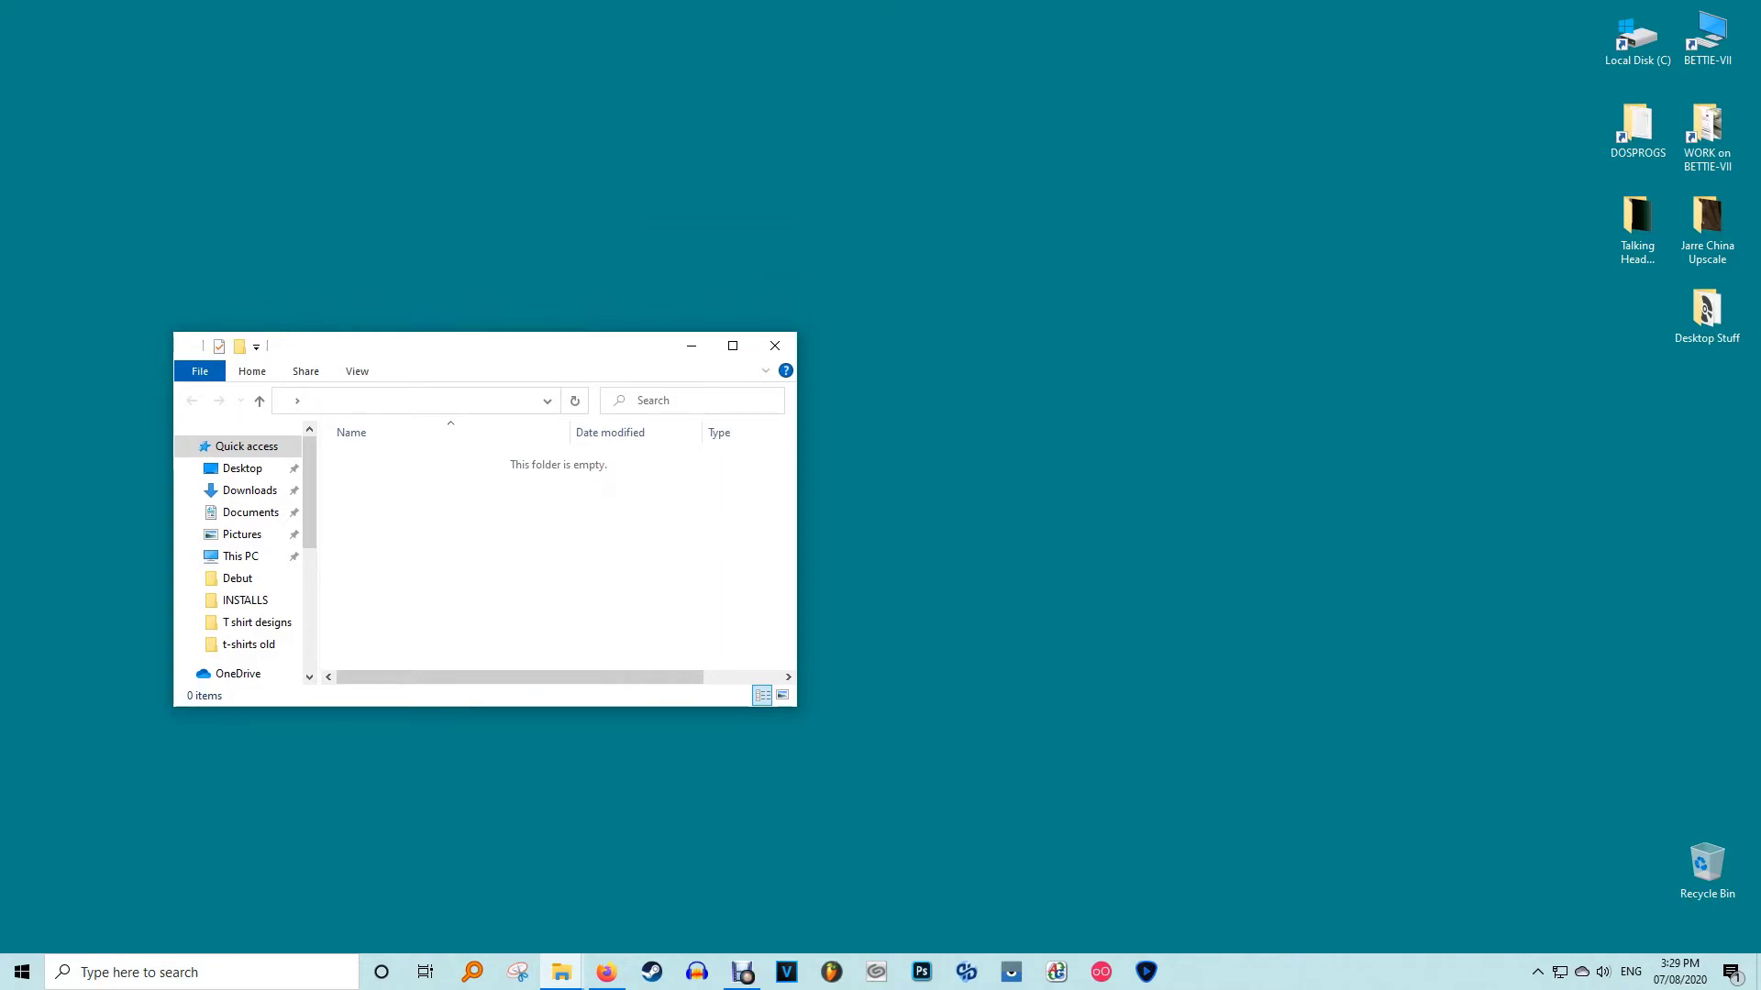
click(941, 408)
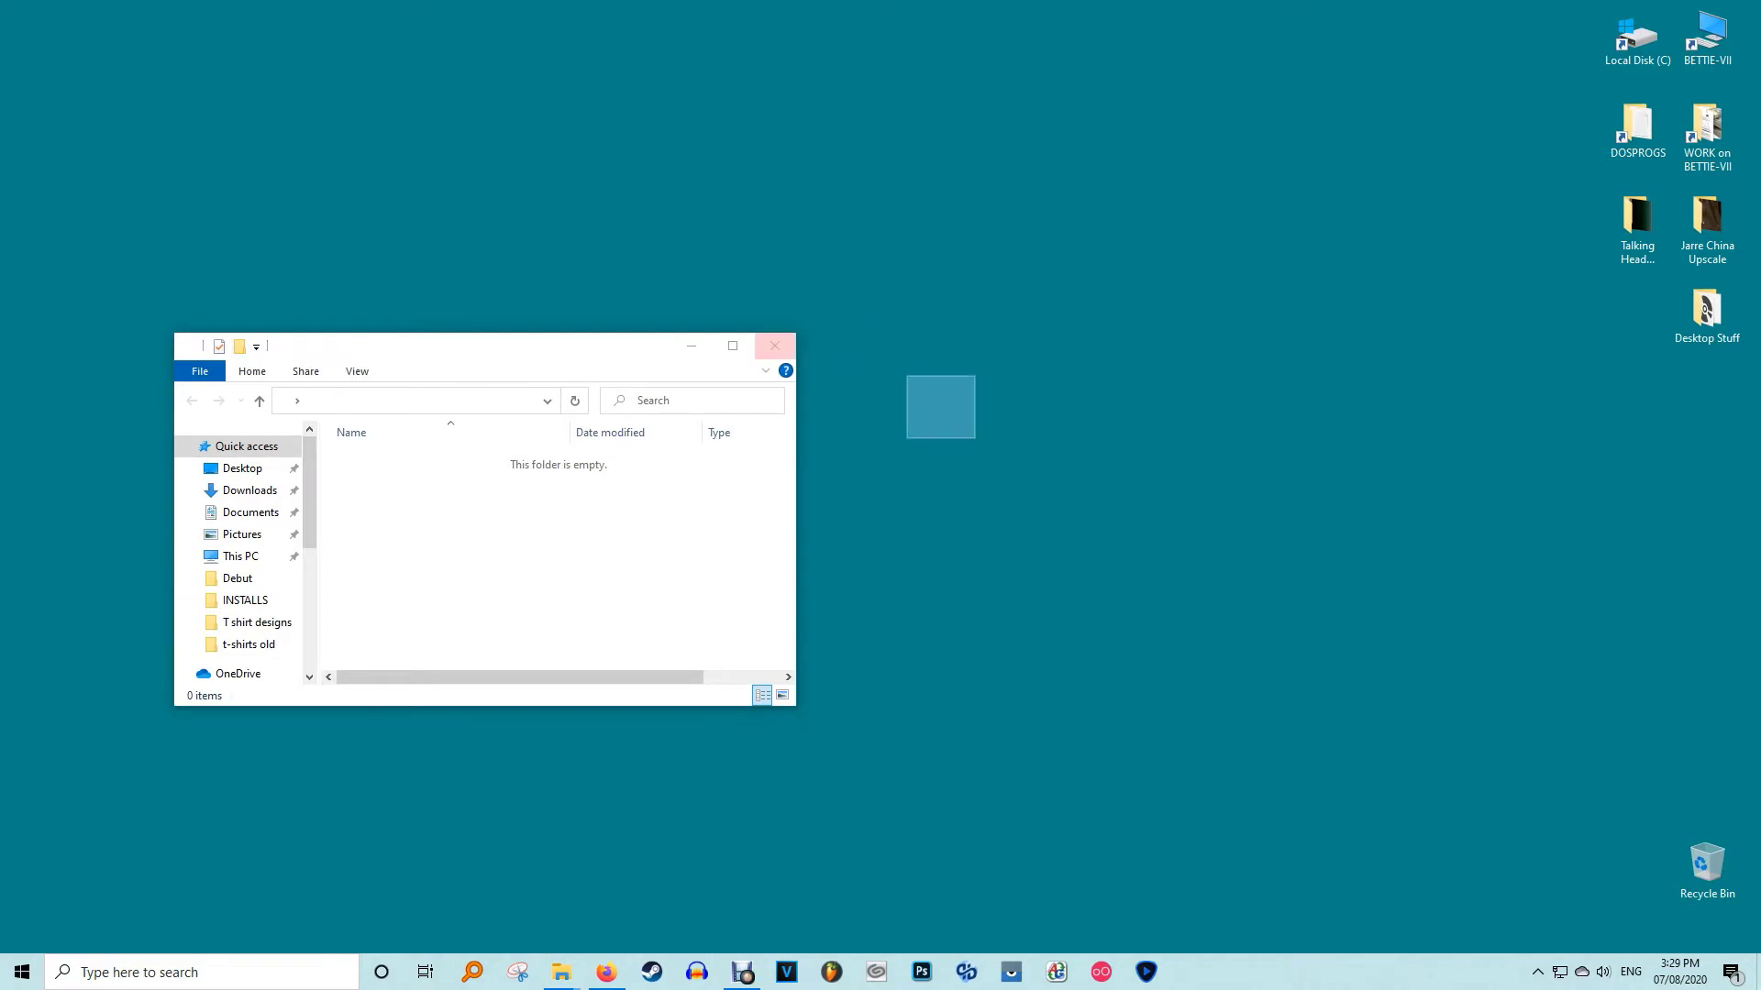
click(774, 345)
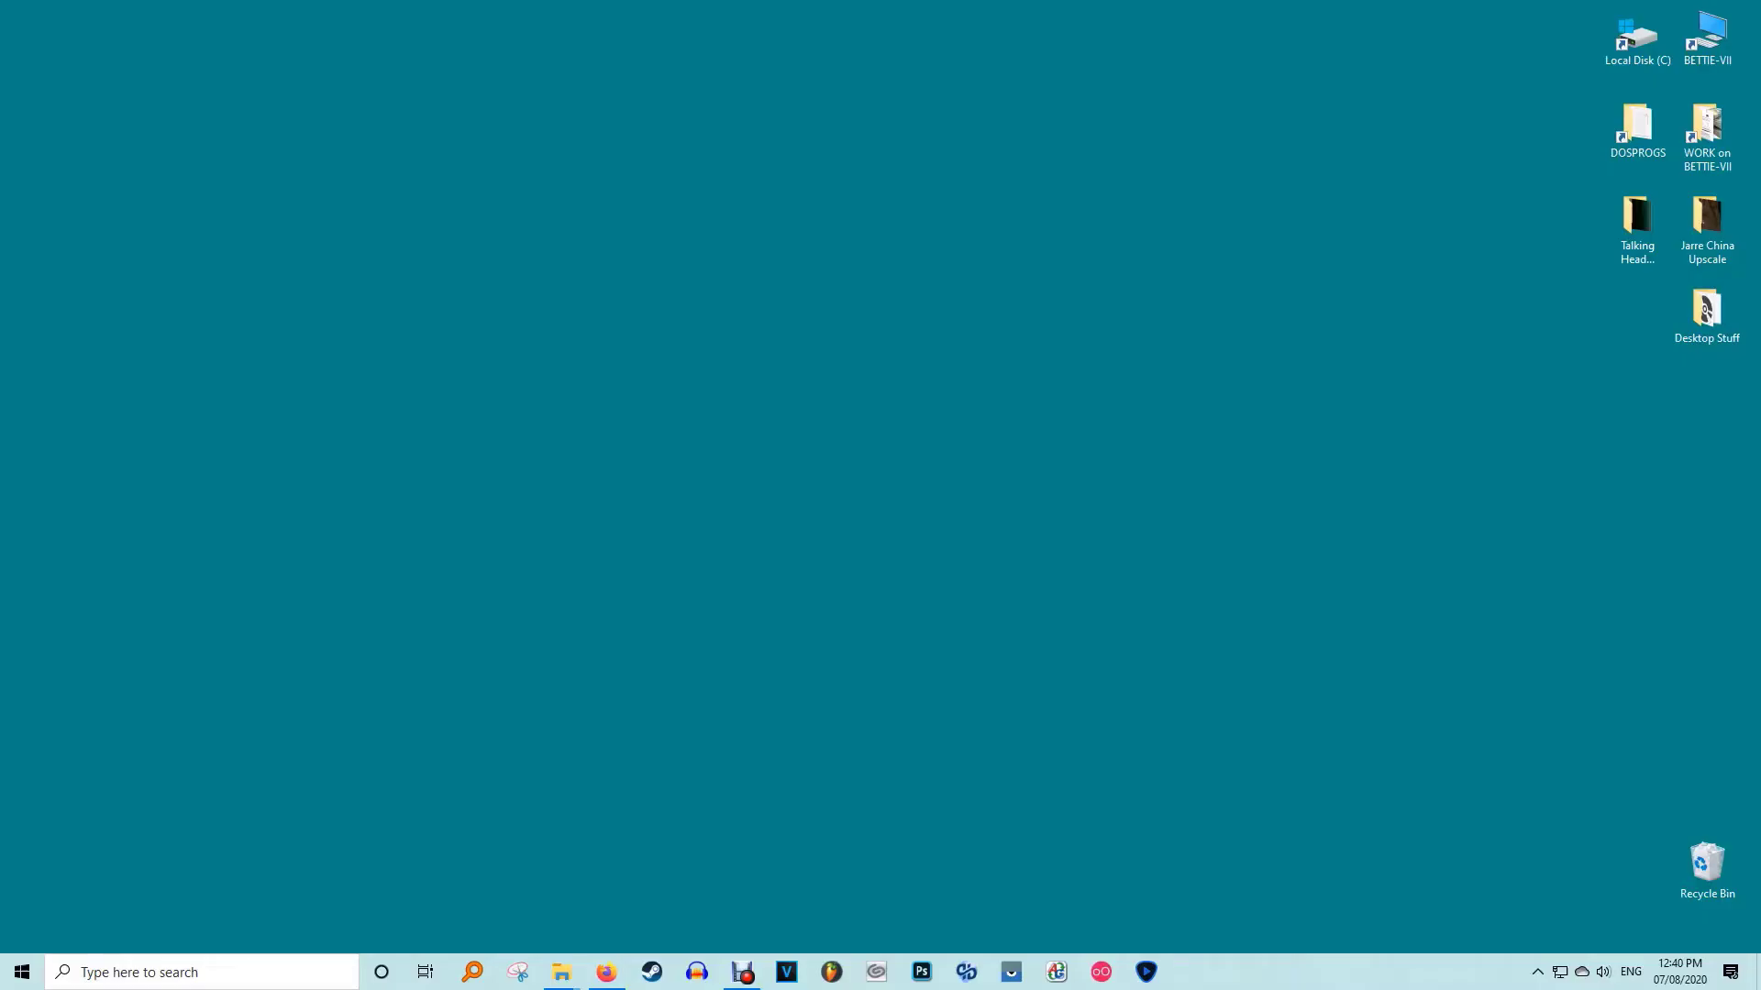
Create a folder named 'New folder' on the desktop via New > Folder
right_click(401, 369)
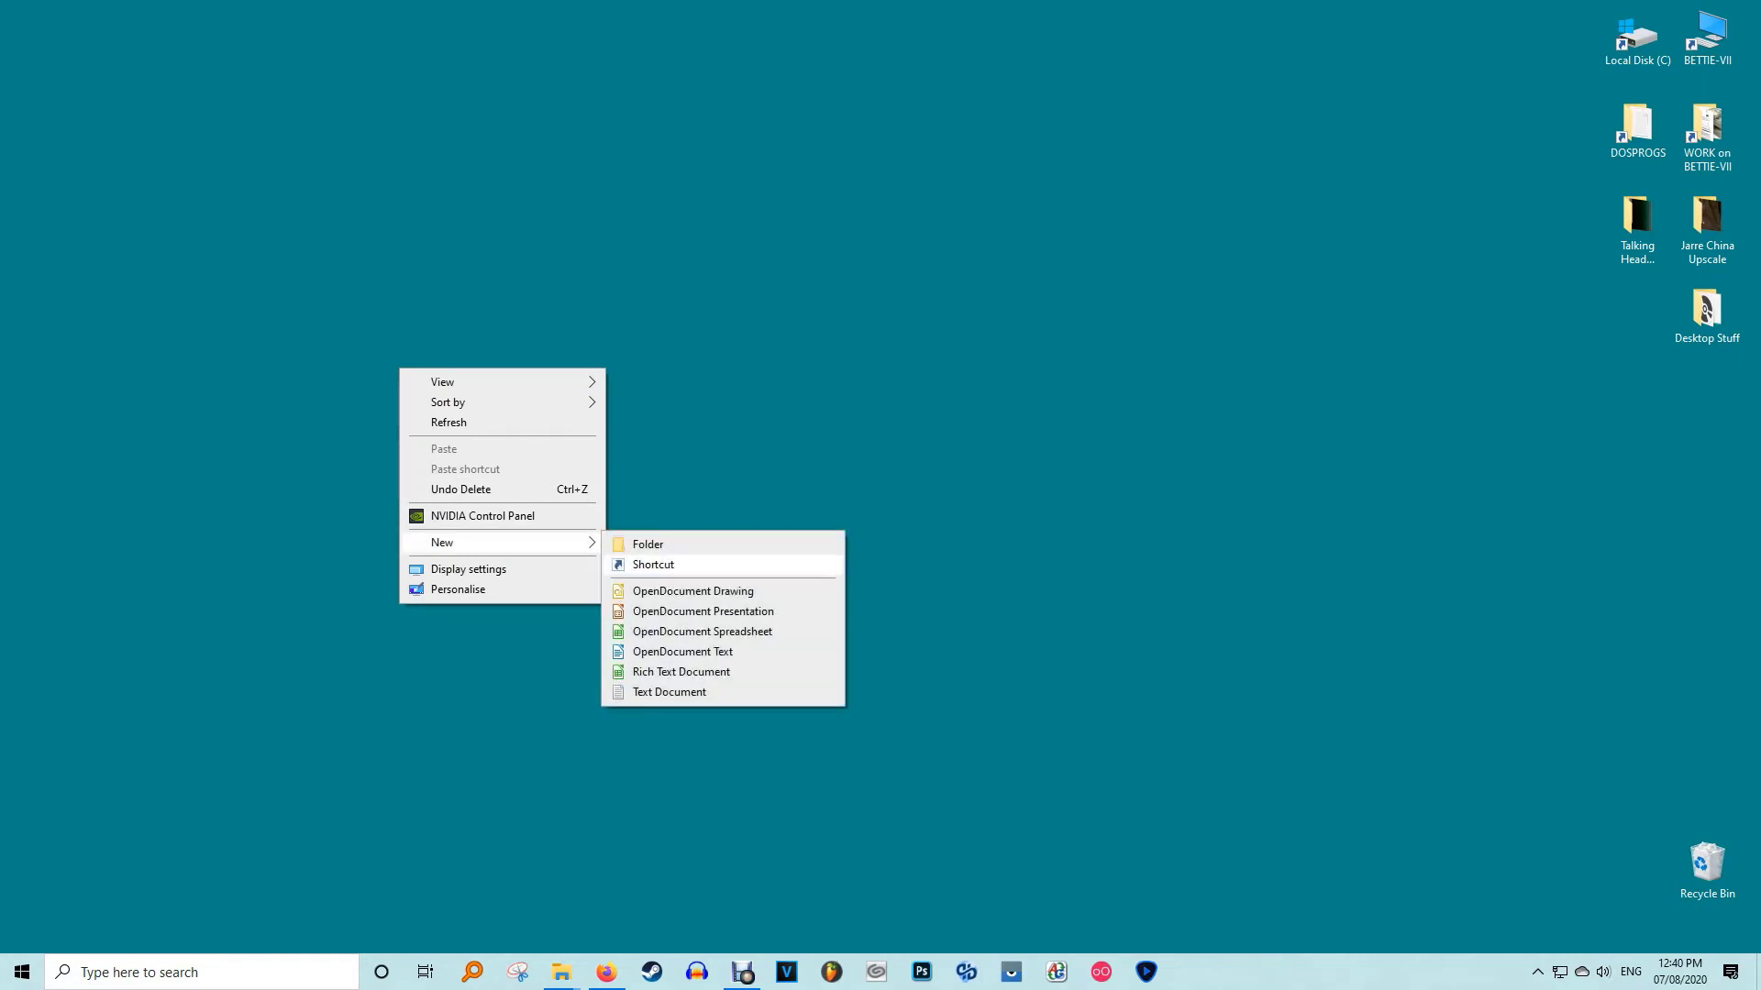
click(647, 544)
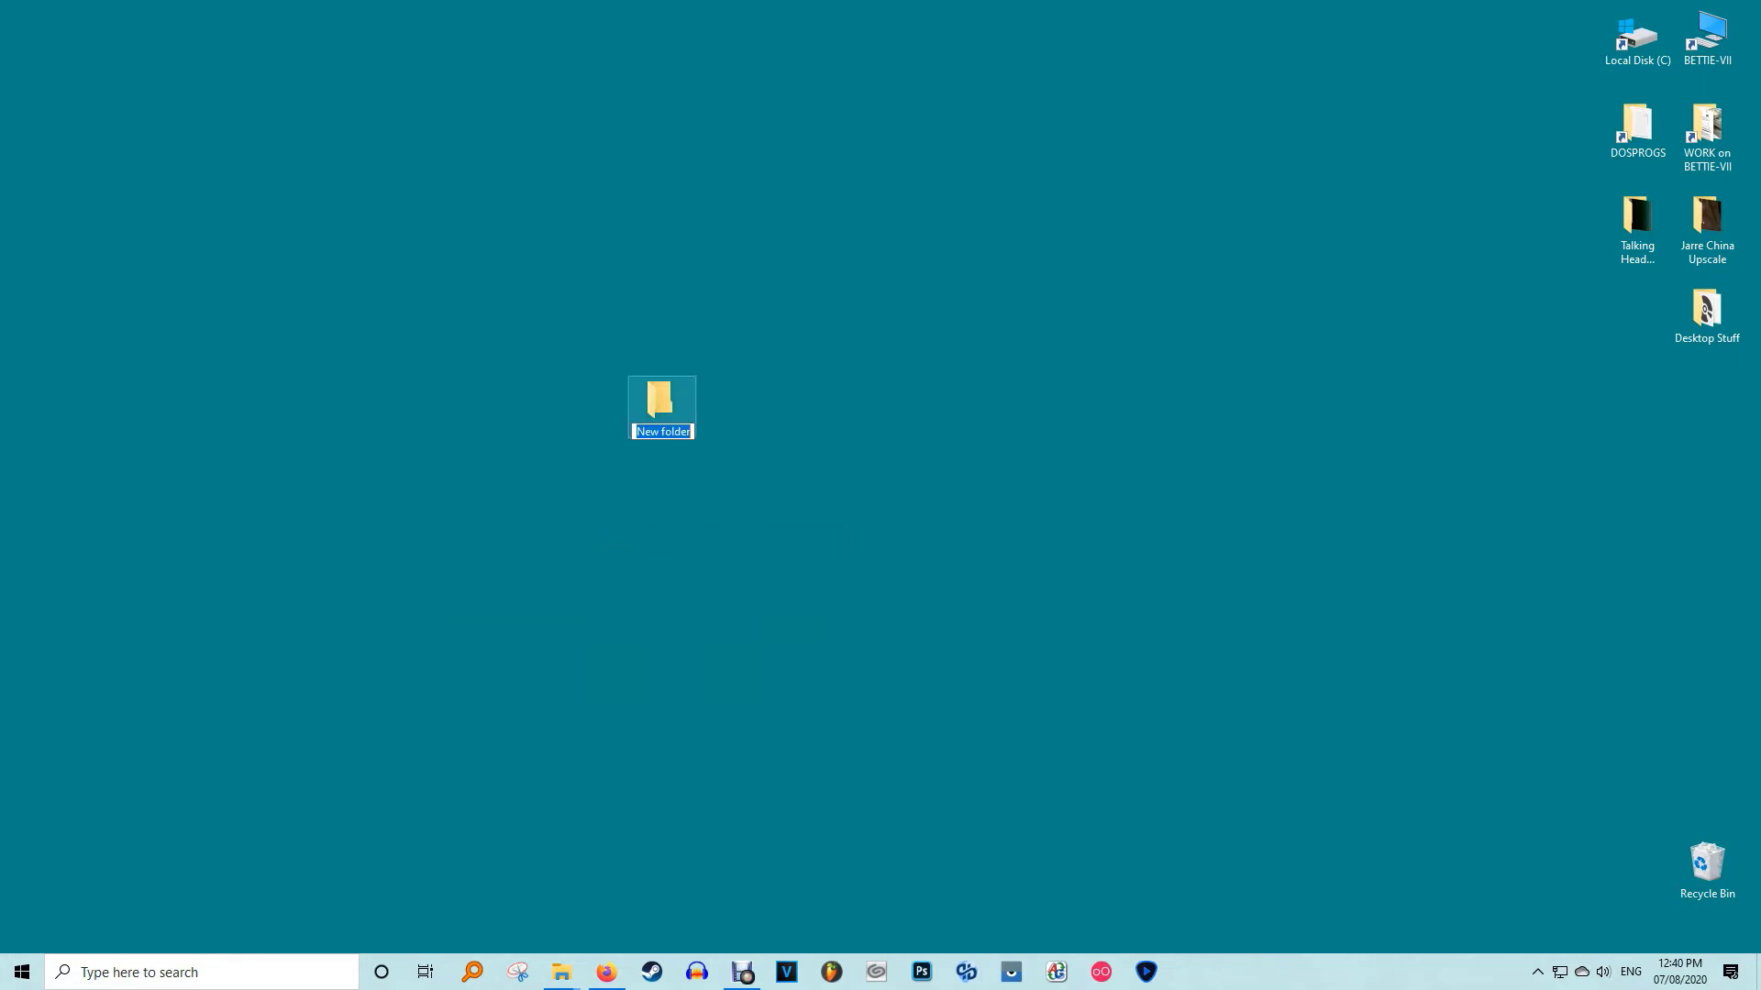
Rename the new folder to a blank label and move it slightly right
key(Return)
right_click(661, 399)
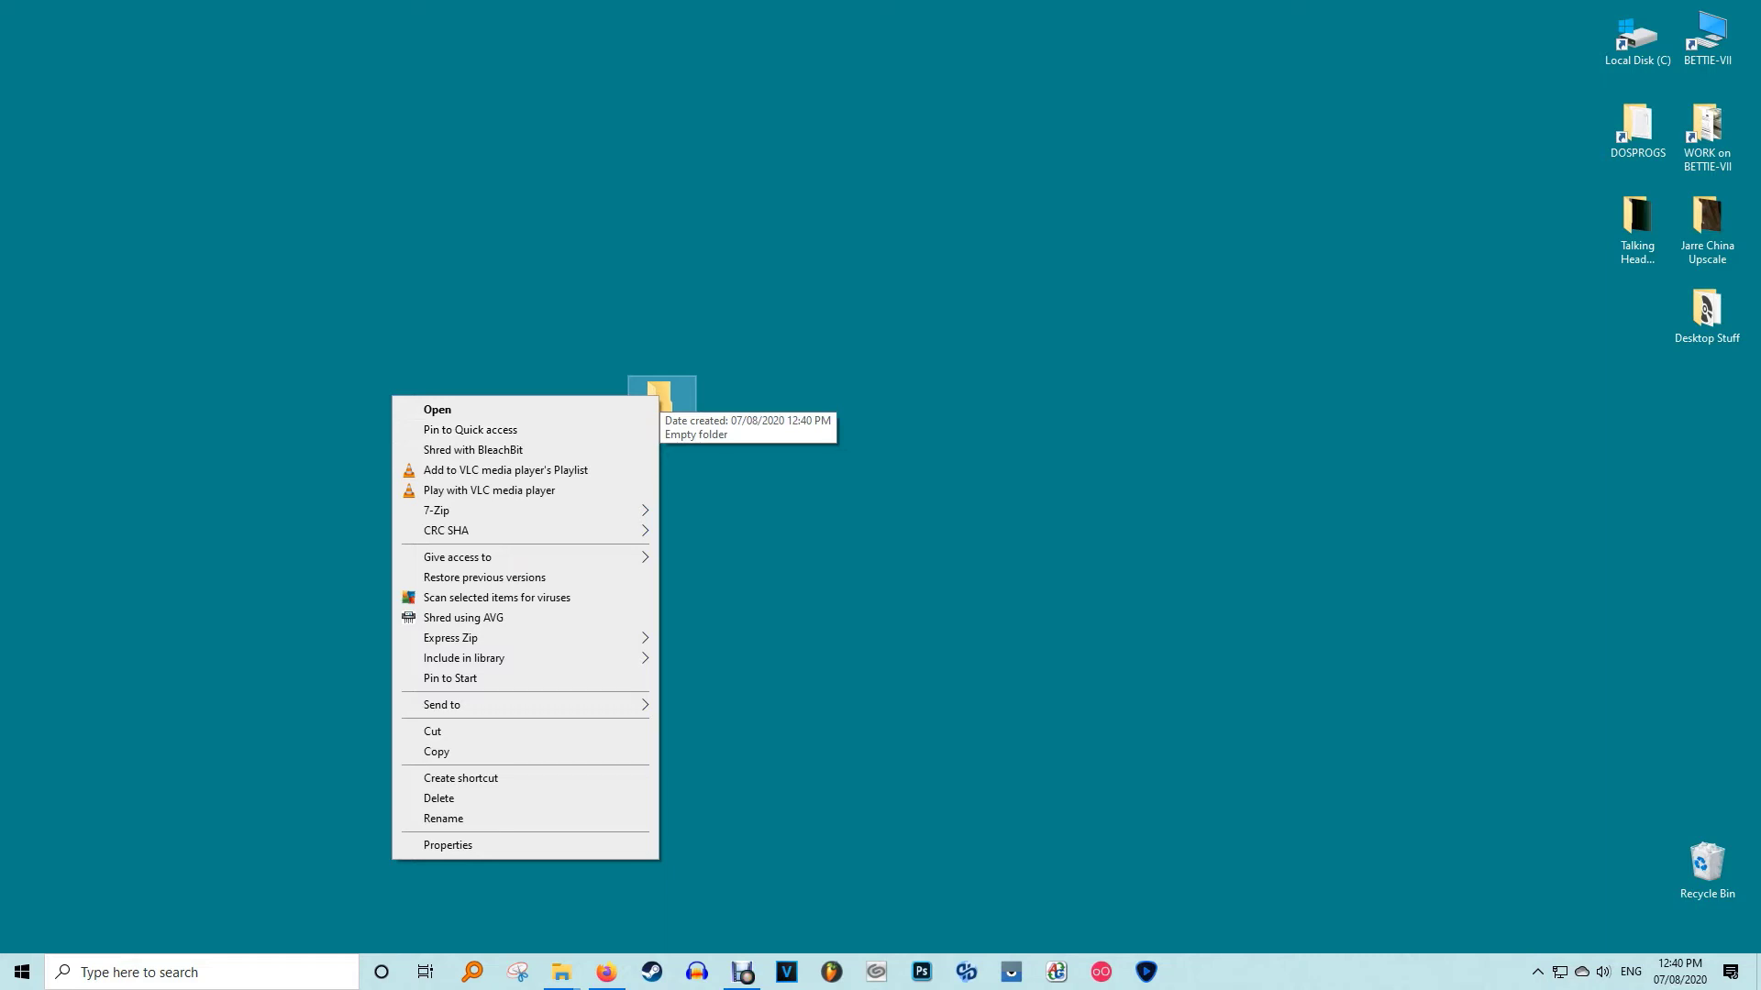
click(455, 819)
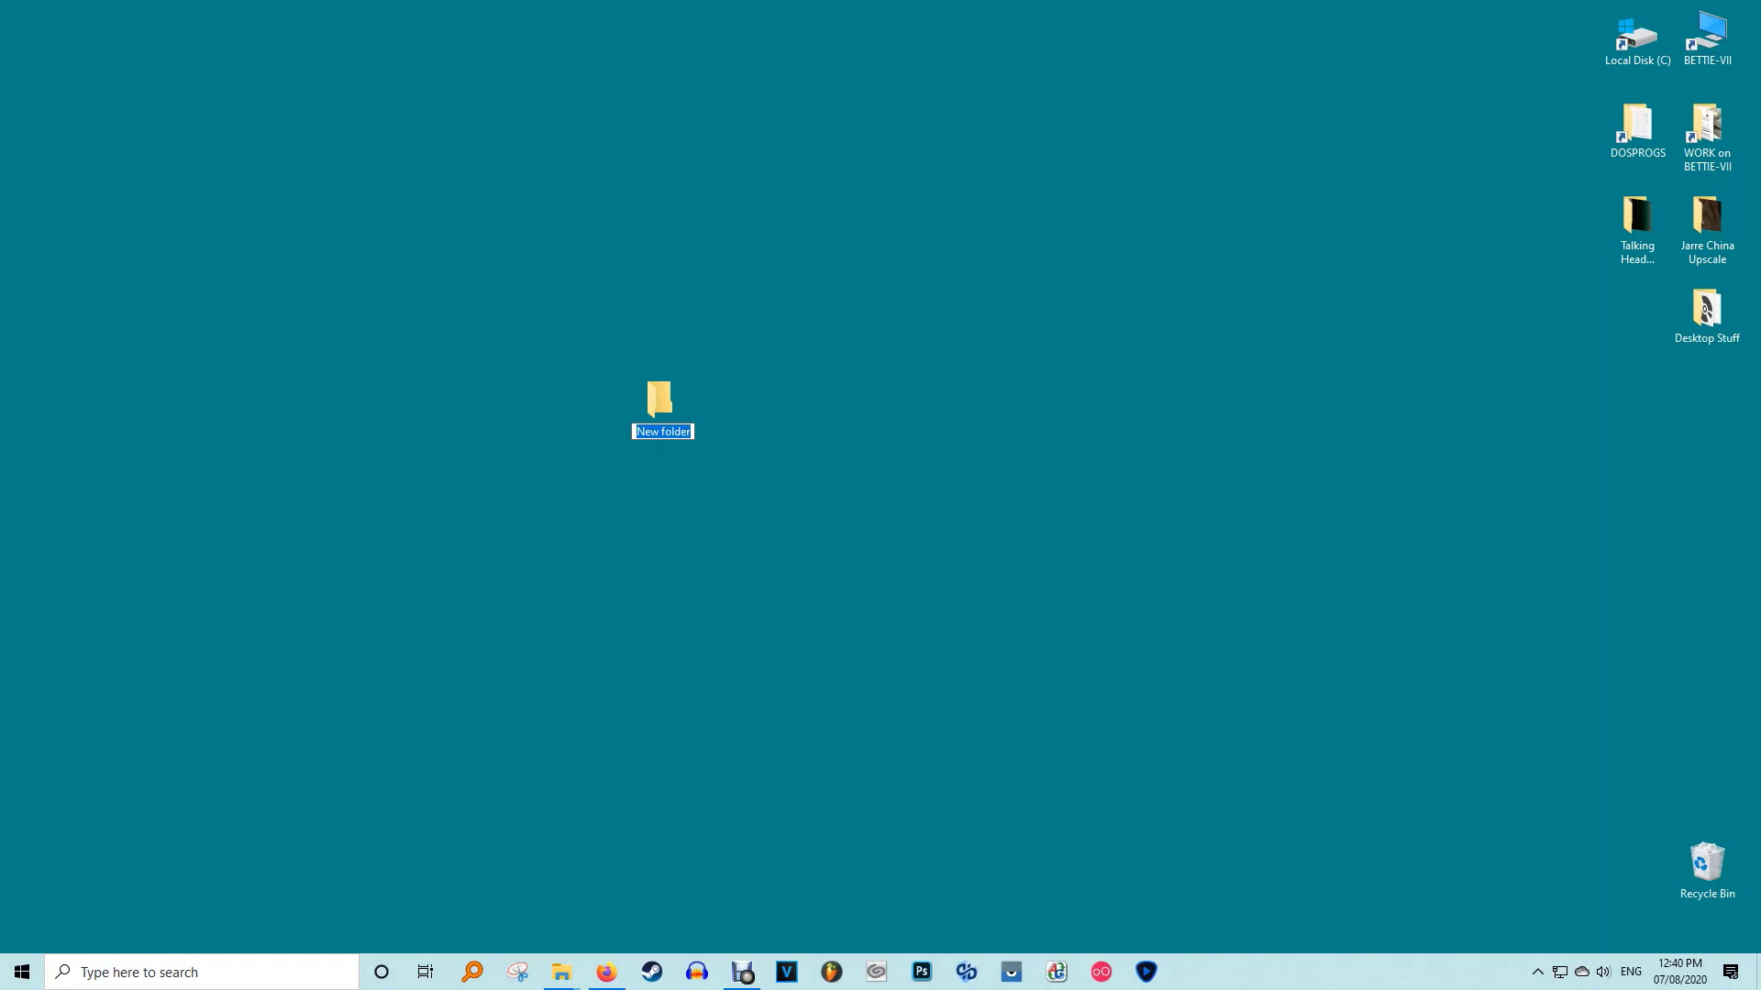
key(BackSpace)
key(Return)
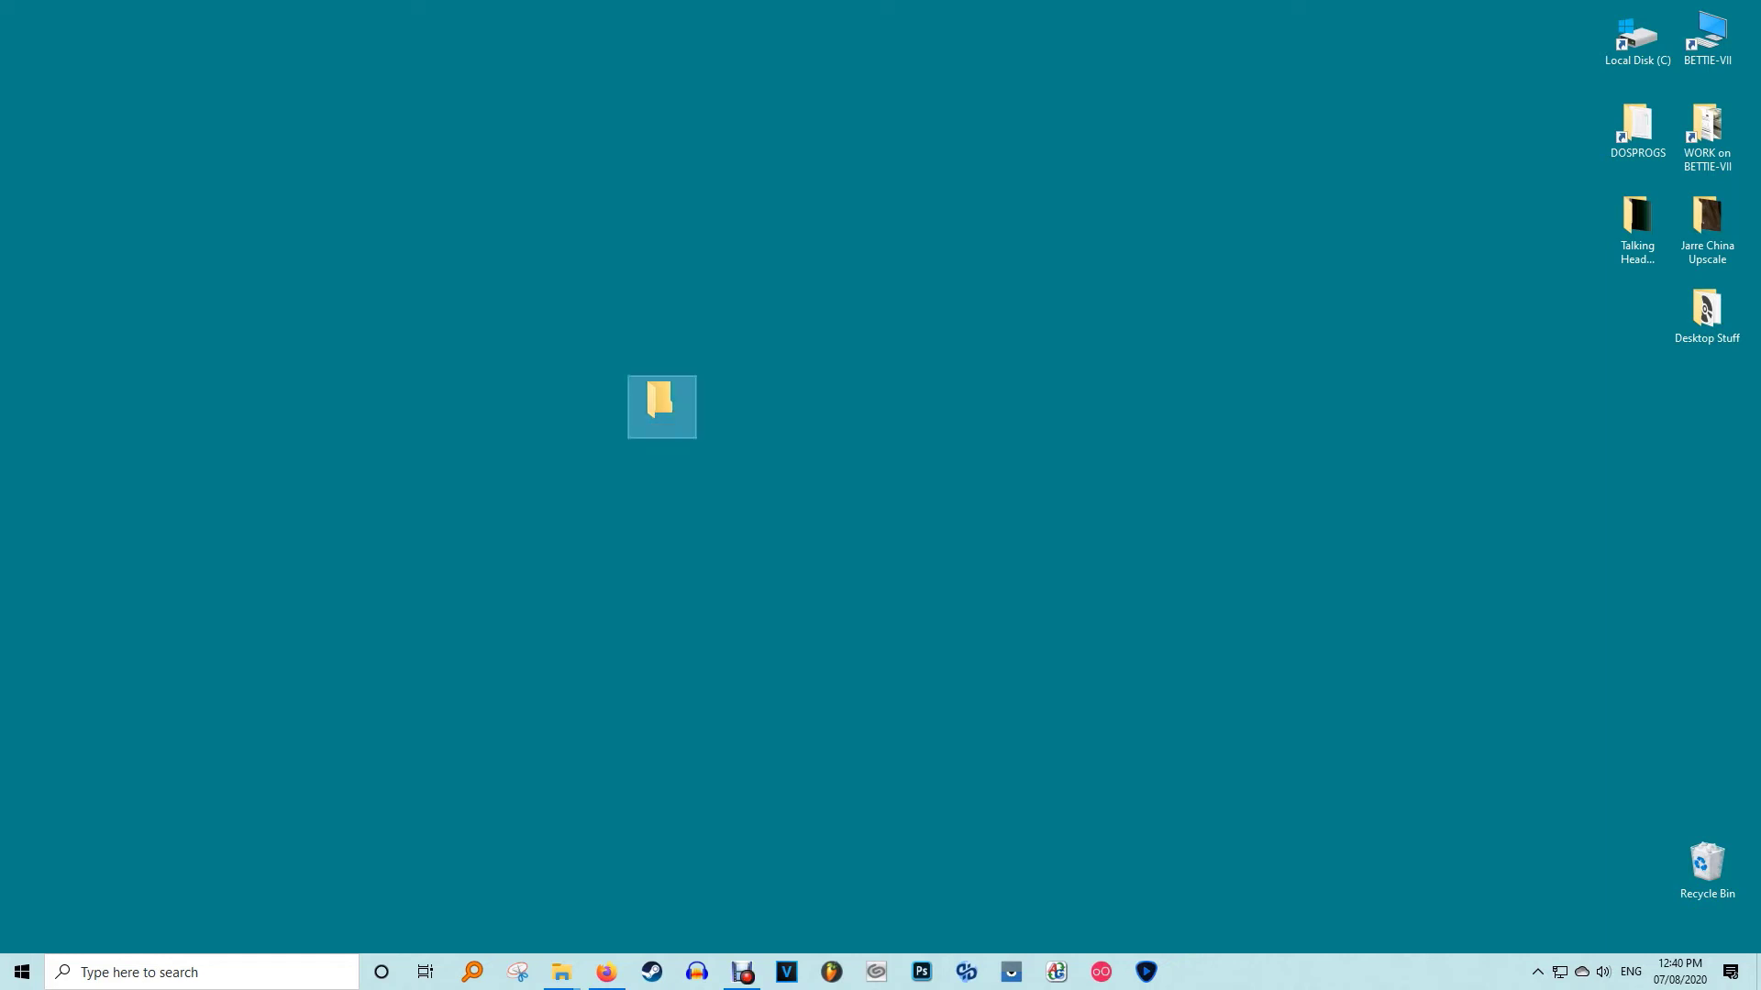
drag(662, 406, 800, 403)
Assign the blank icon to the unnamed folder via Properties > Customise > Change Icon
right_click(799, 401)
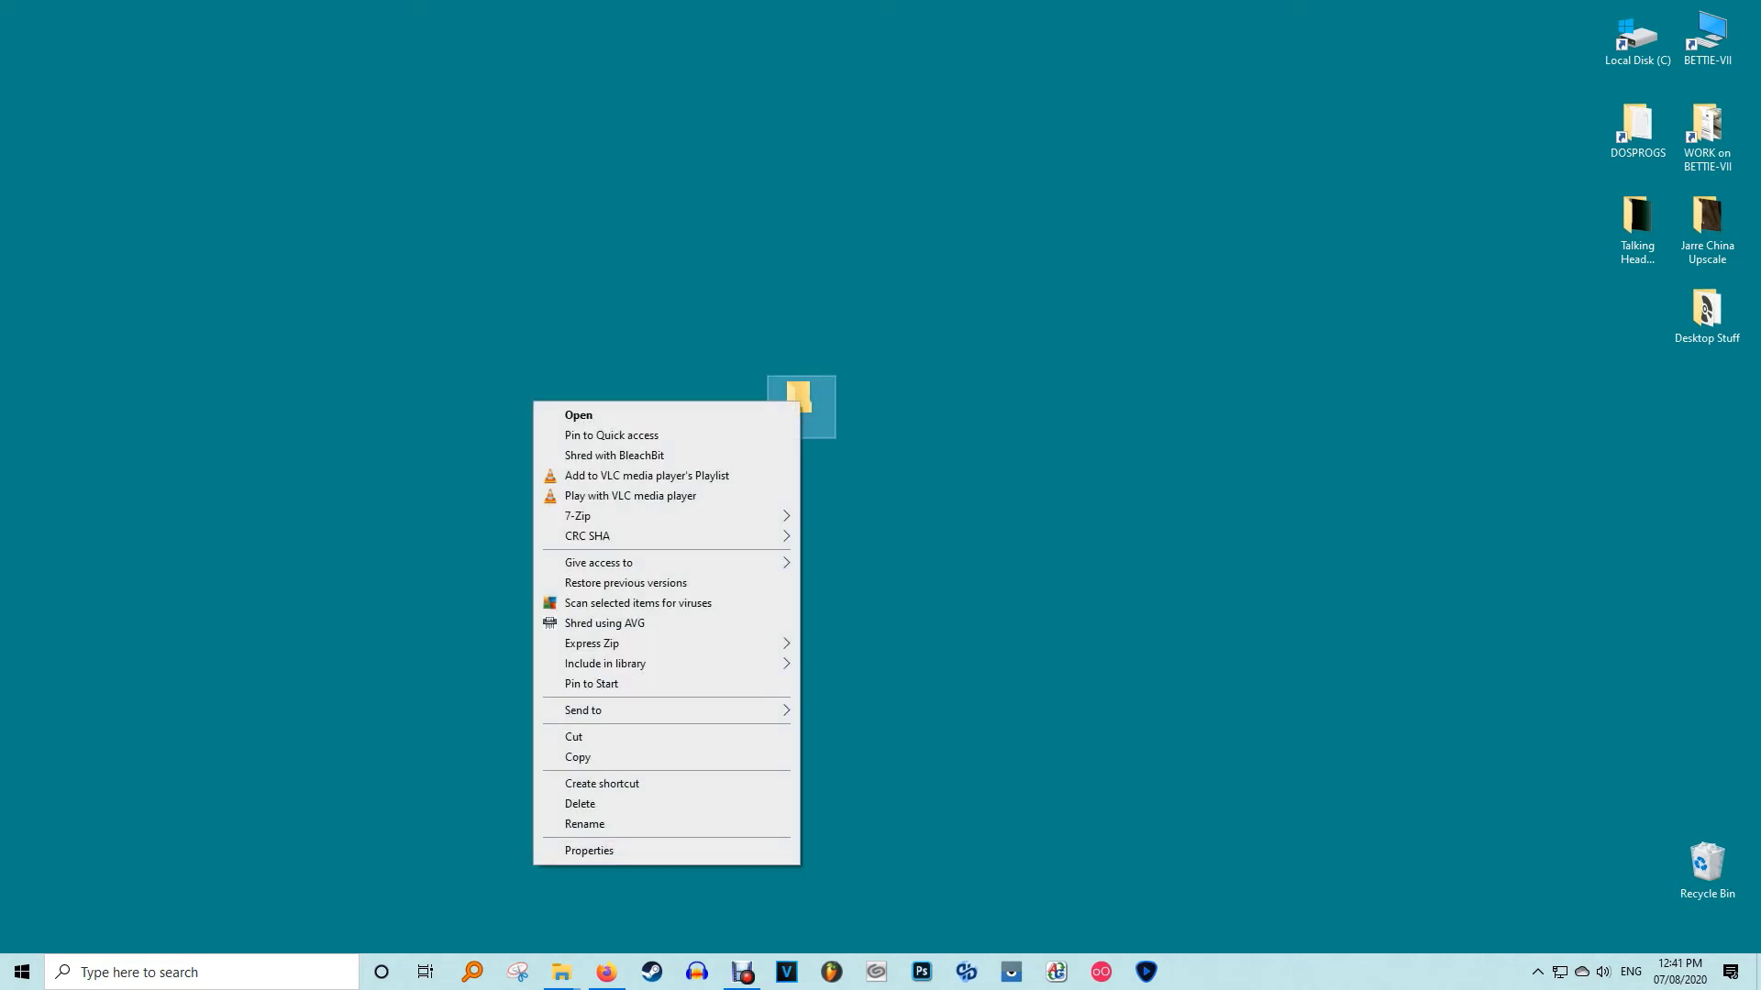
click(592, 850)
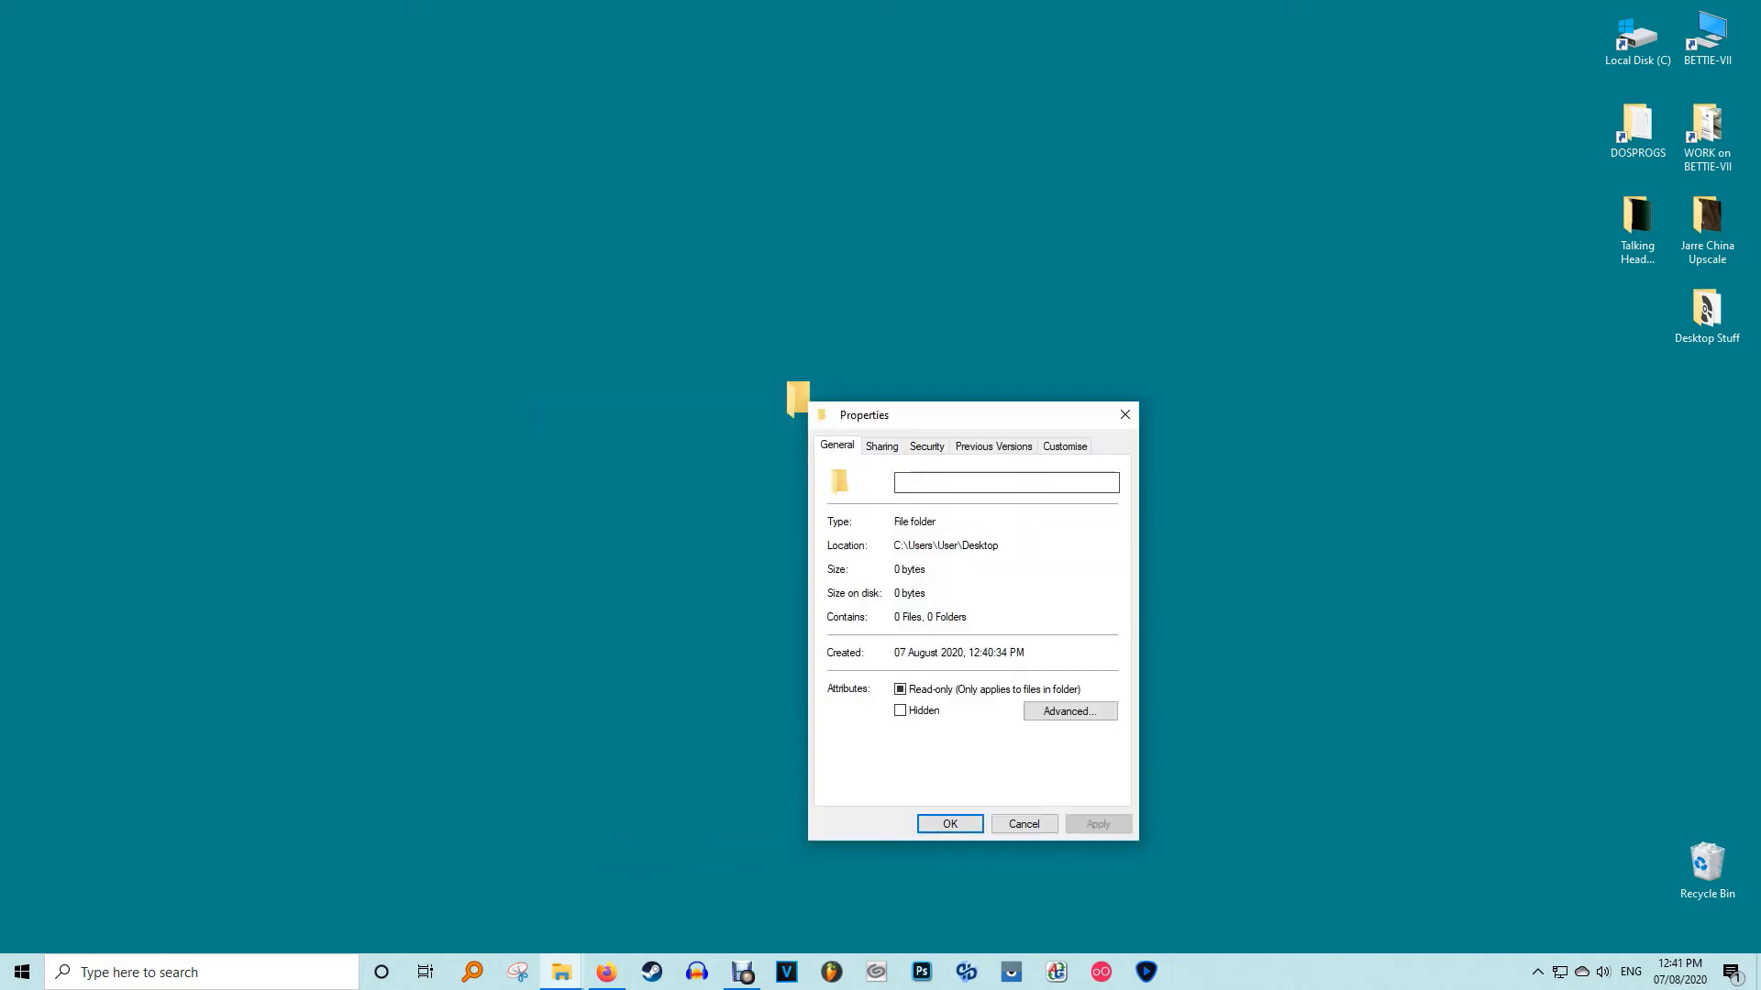
drag(986, 416, 1121, 308)
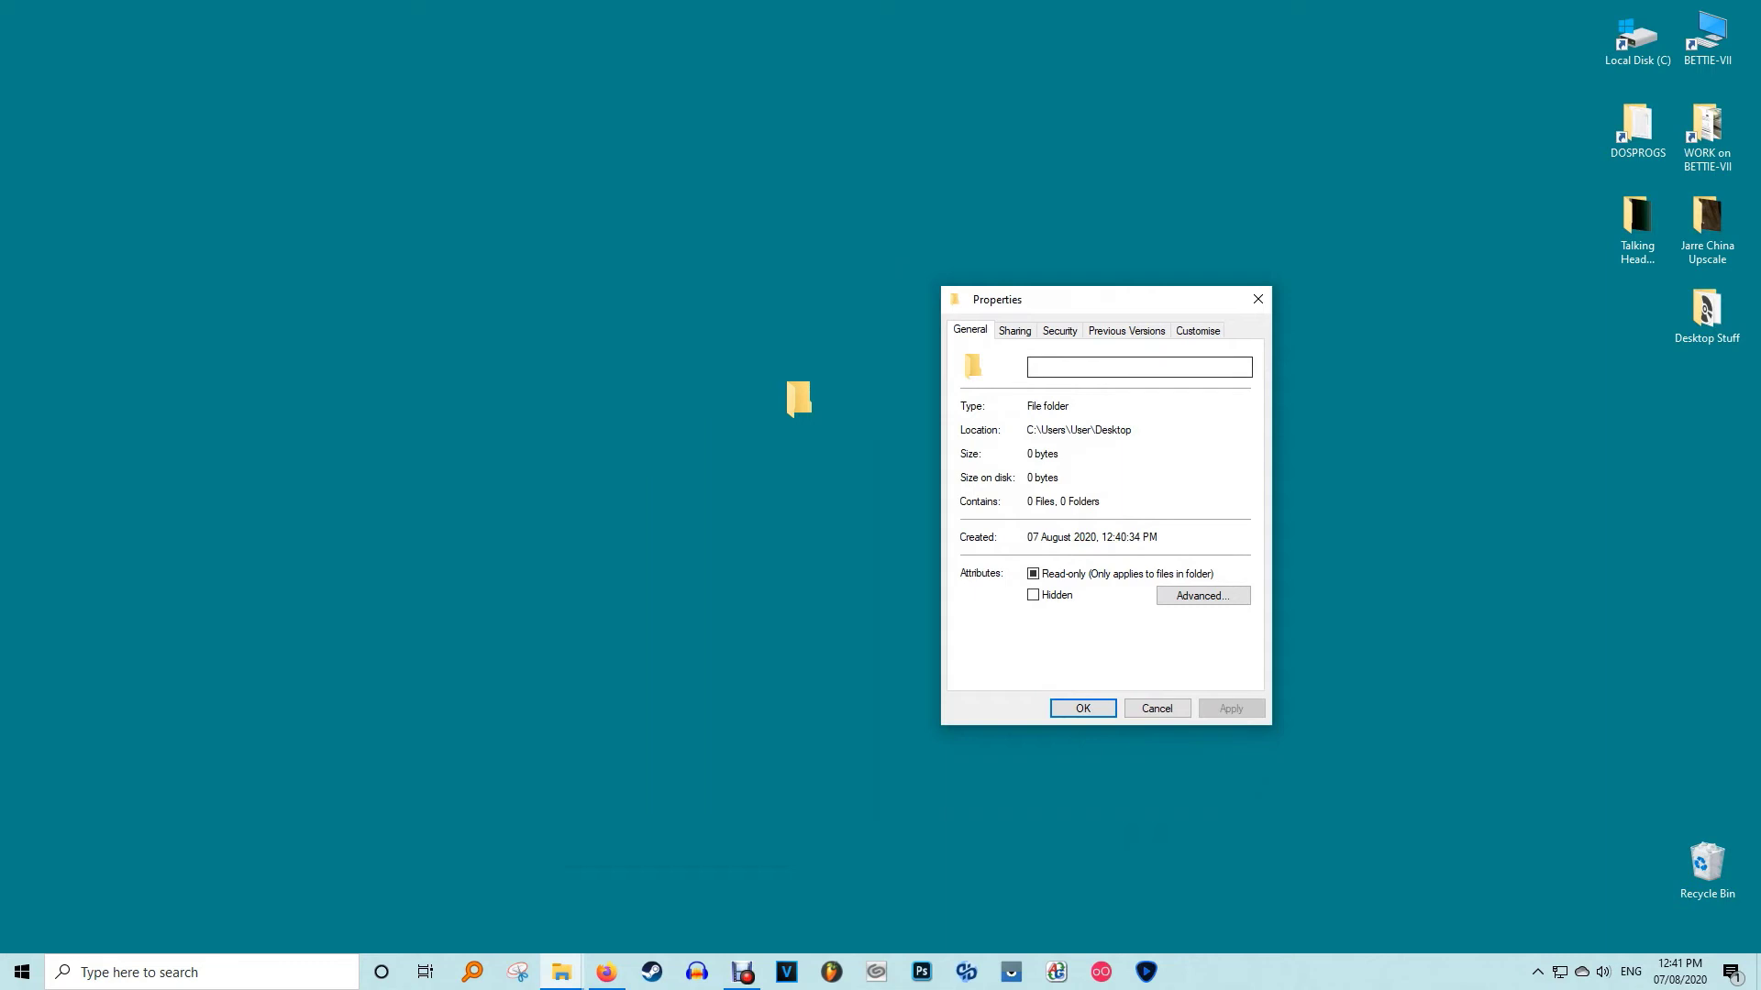
key(ctrl+shift+Tab)
click(1013, 605)
scroll(1136, 557, down, 1)
scroll(1136, 557, down, 1)
scroll(1138, 557, down, 1)
scroll(1136, 557, down, 2)
scroll(1137, 557, down, 1)
click(1162, 493)
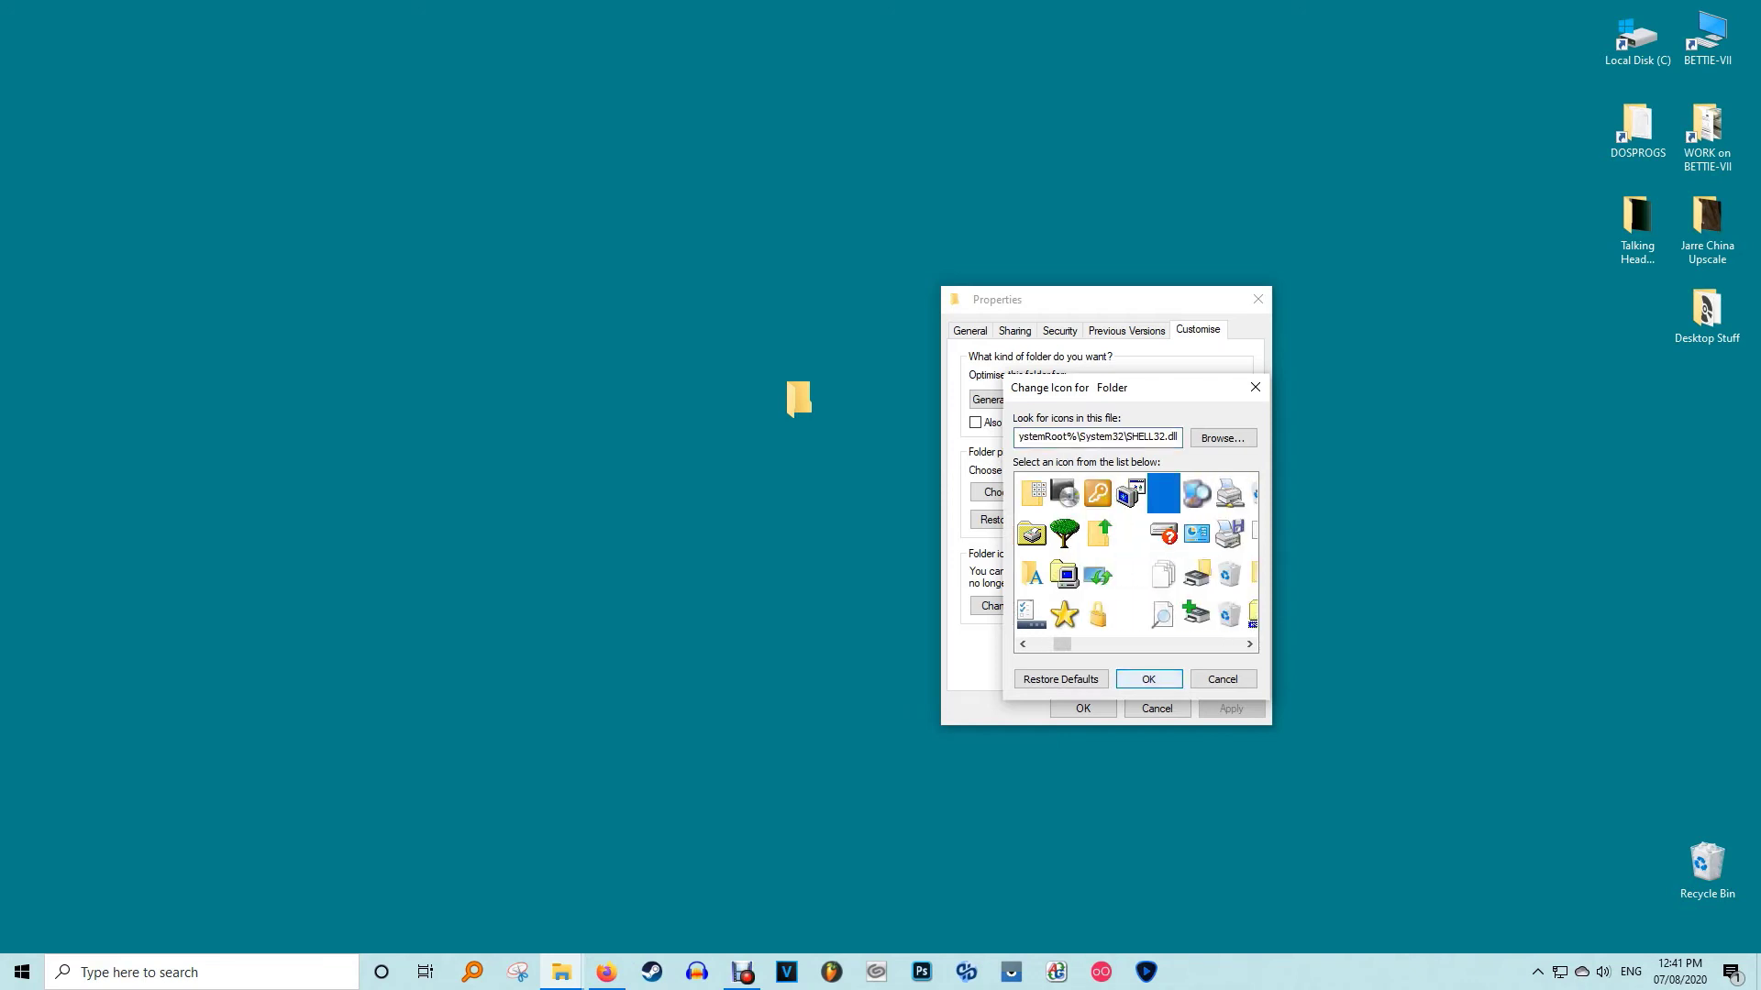
click(1149, 678)
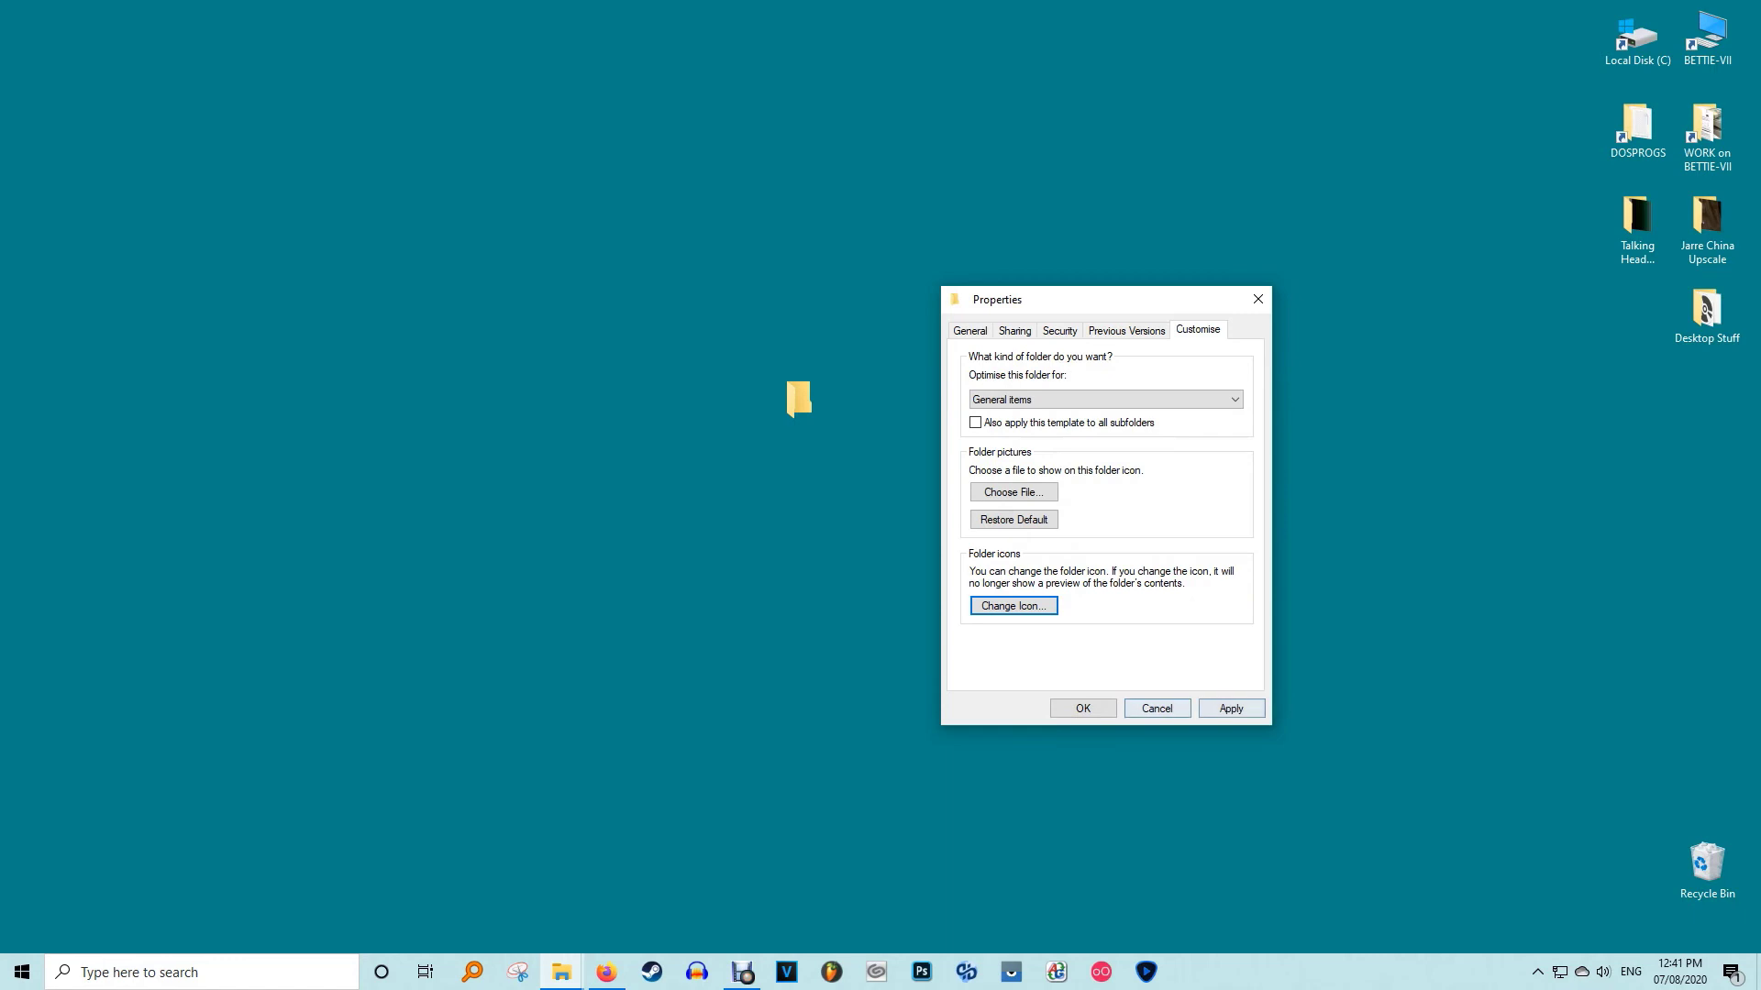
click(1232, 709)
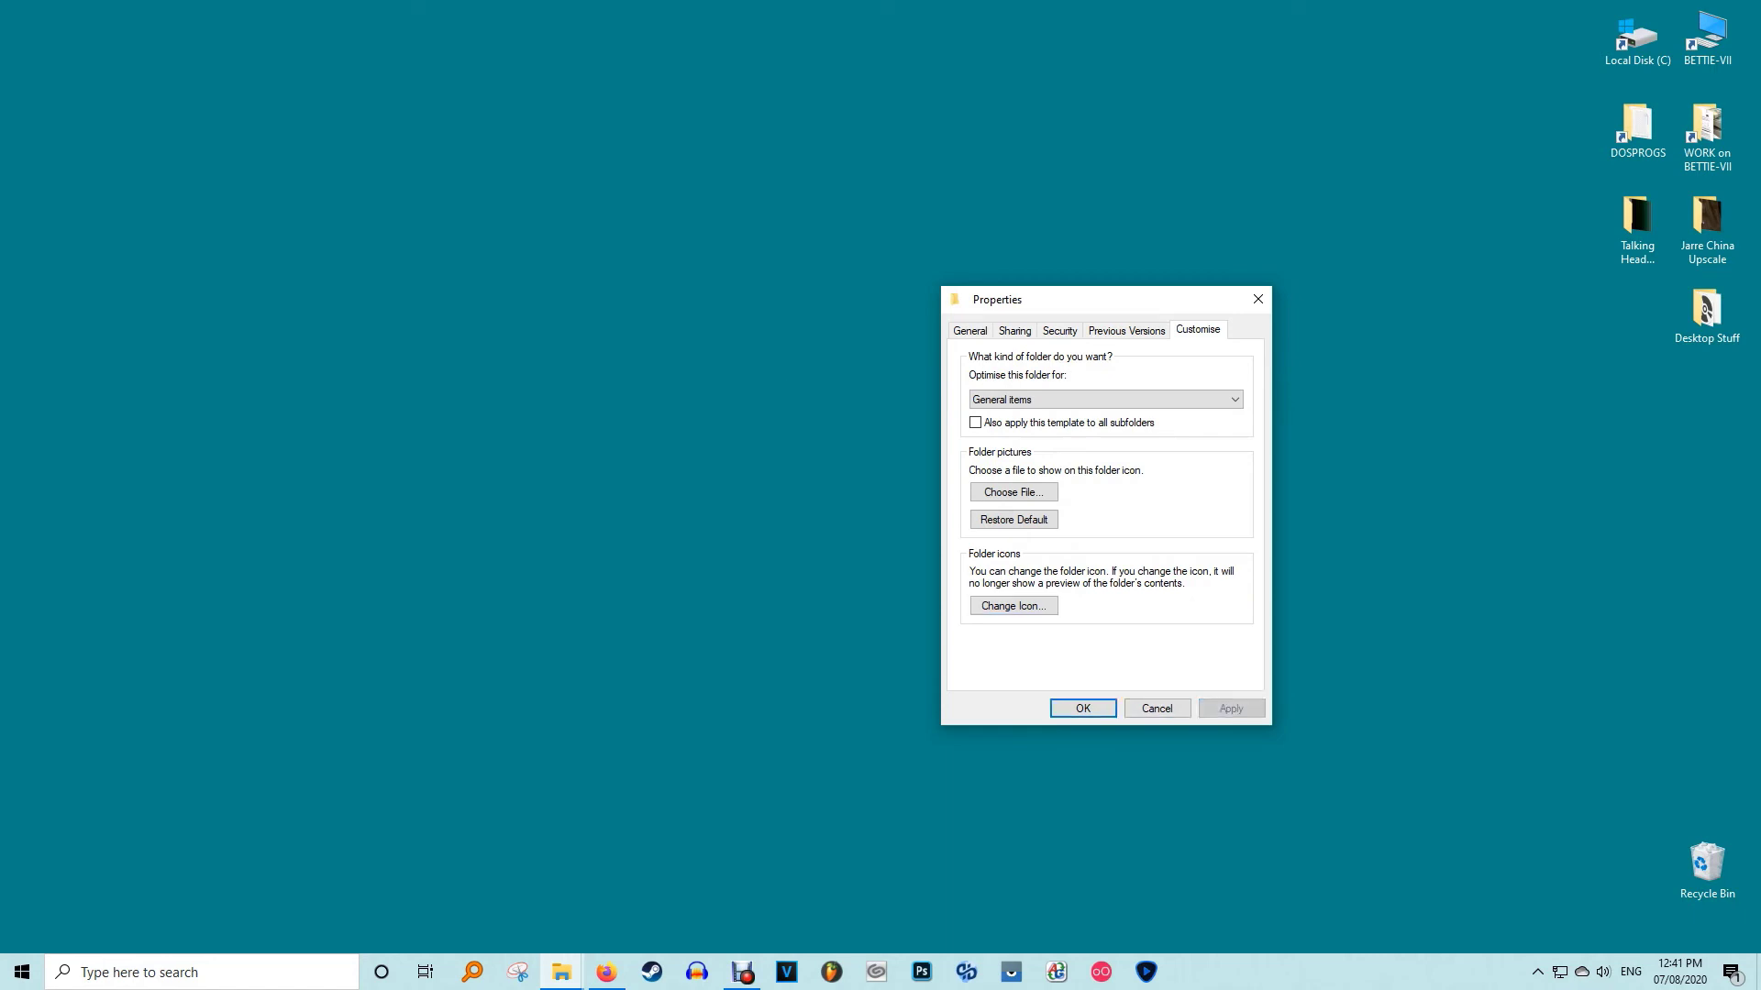
click(1083, 708)
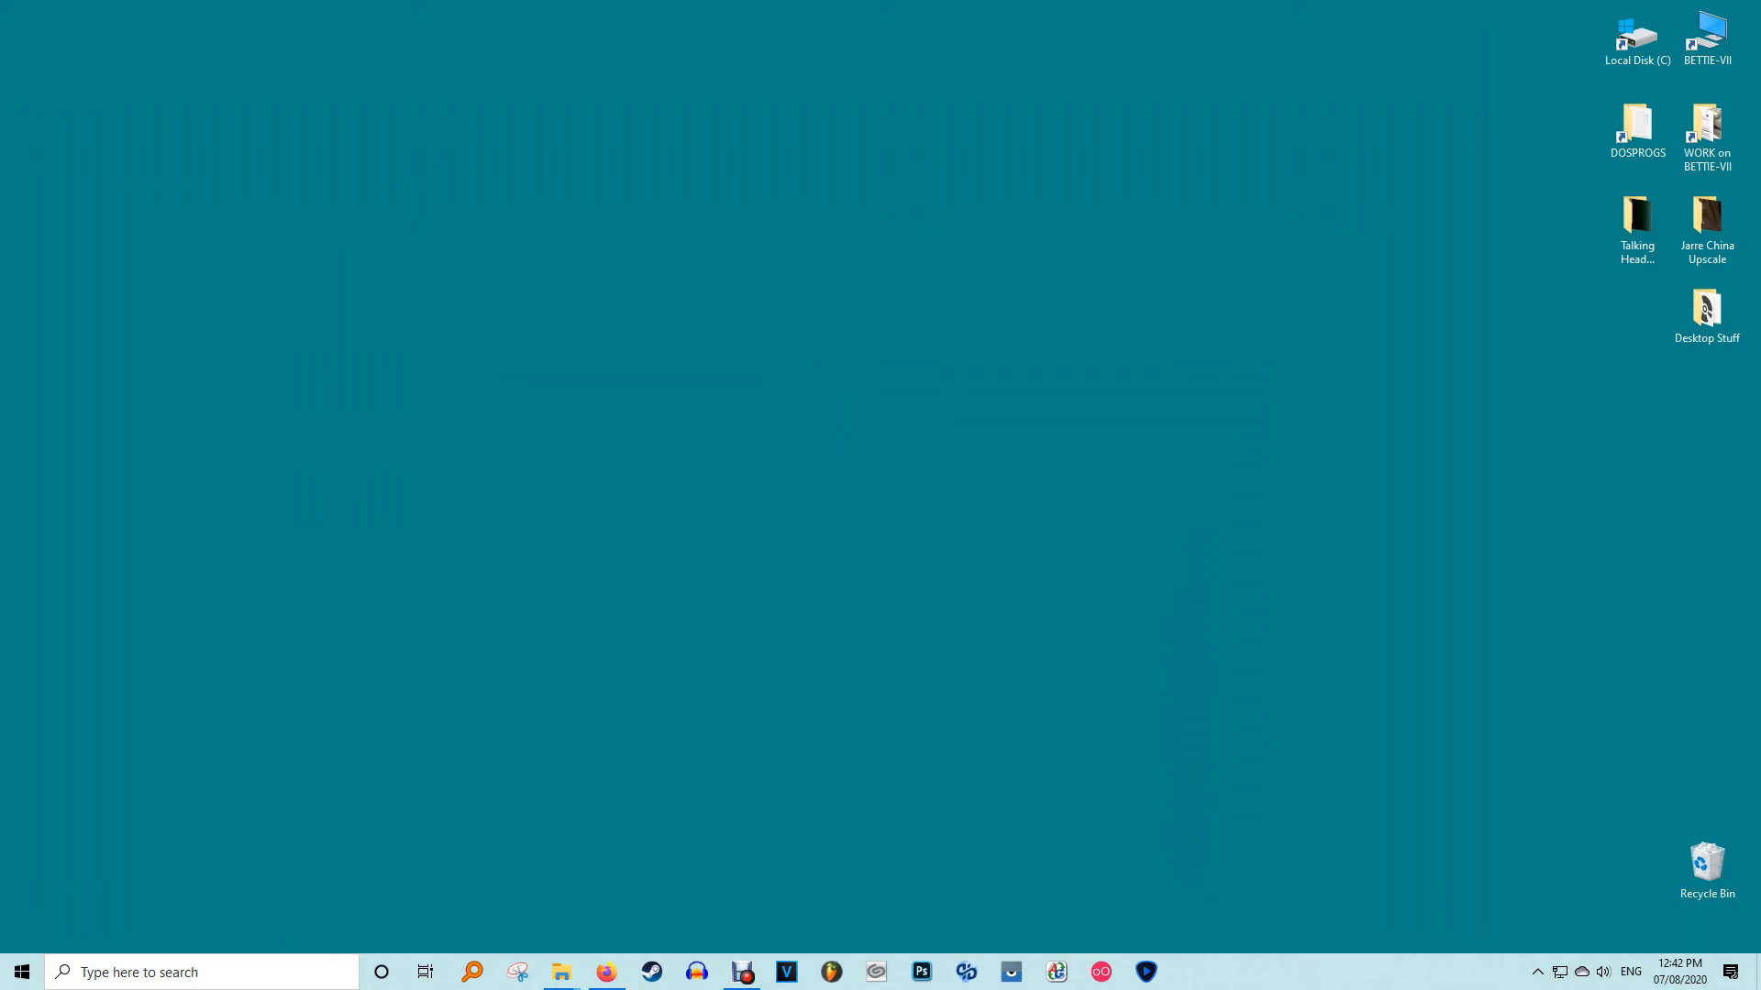
Create another new desktop folder and clear its name to blank
right_click(552, 438)
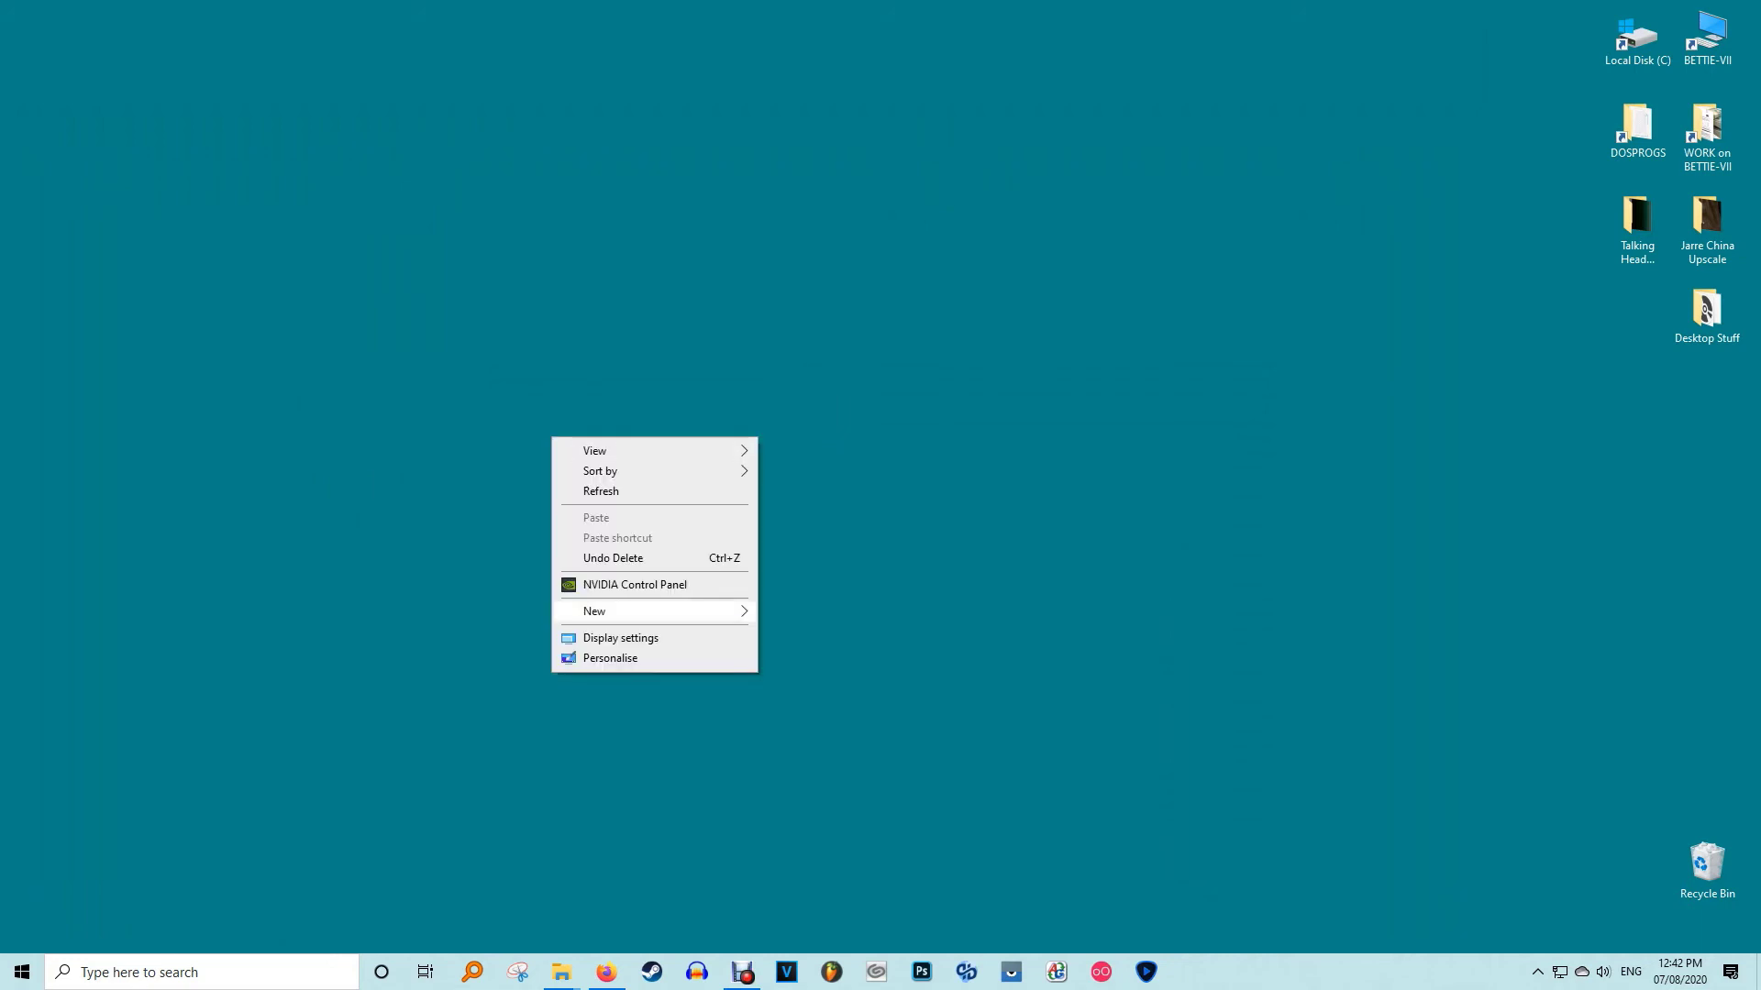
key(f)
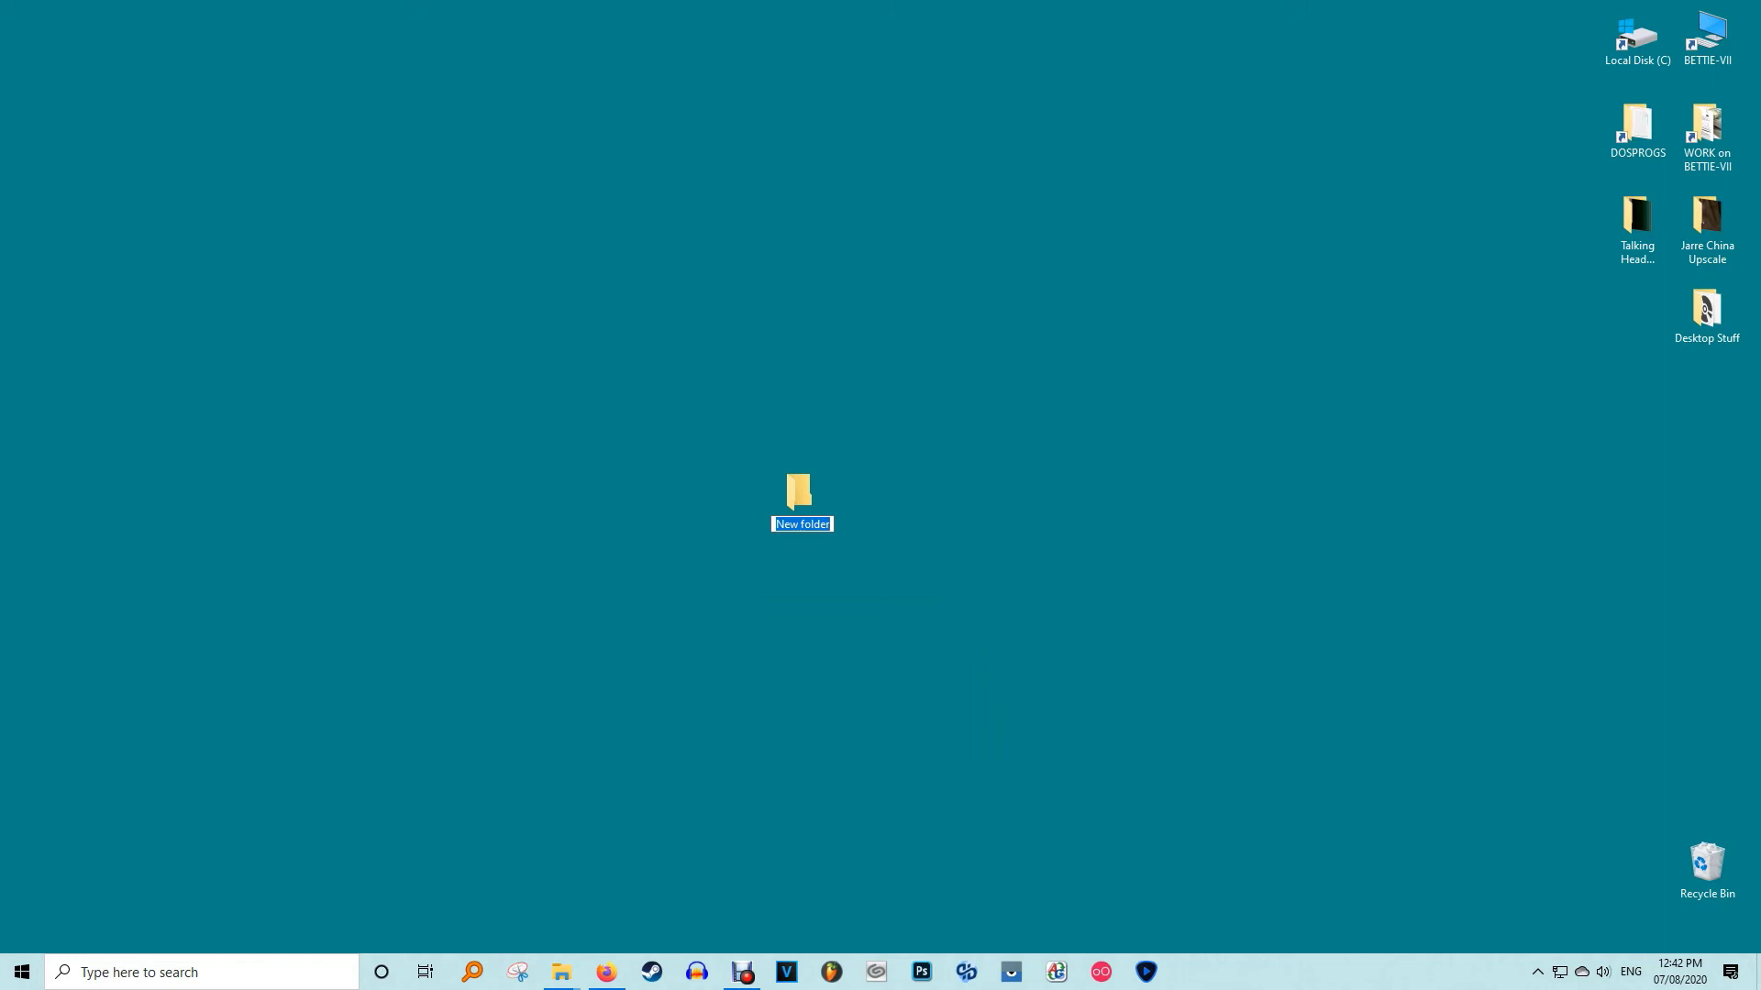
key(BackSpace)
key(Return)
Choose the blank icon for that folder under Properties > Customise > Change Icon
right_click(796, 492)
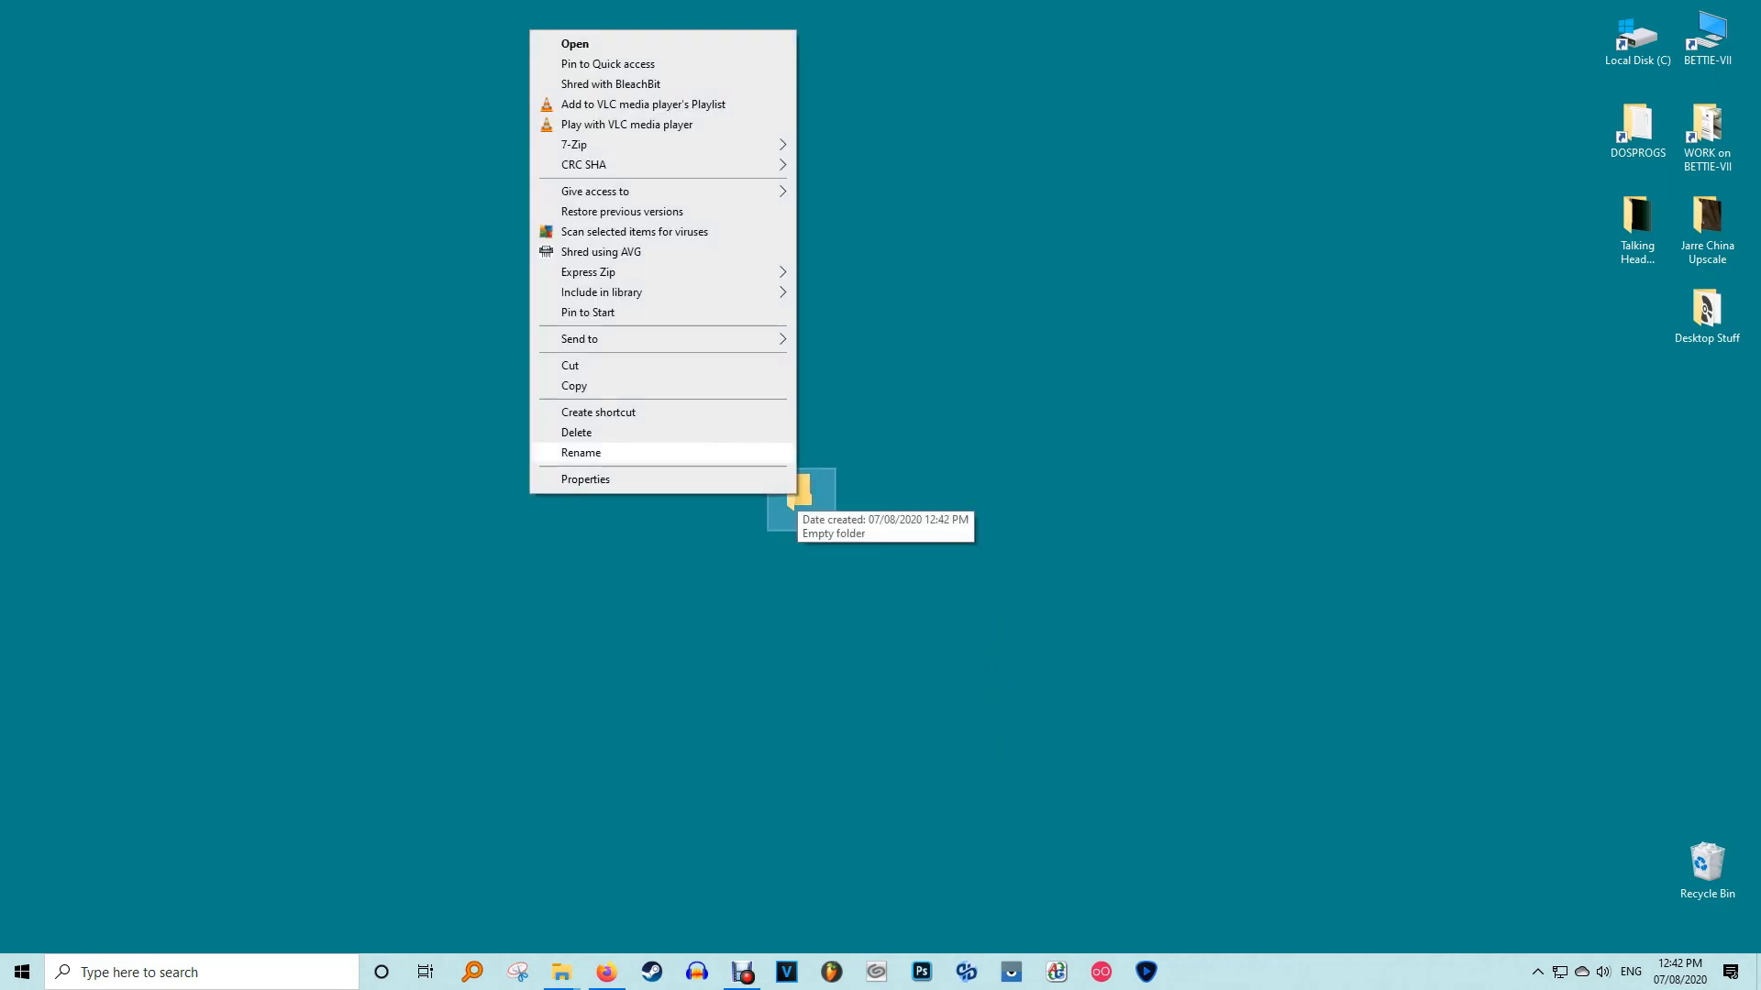
key(Return)
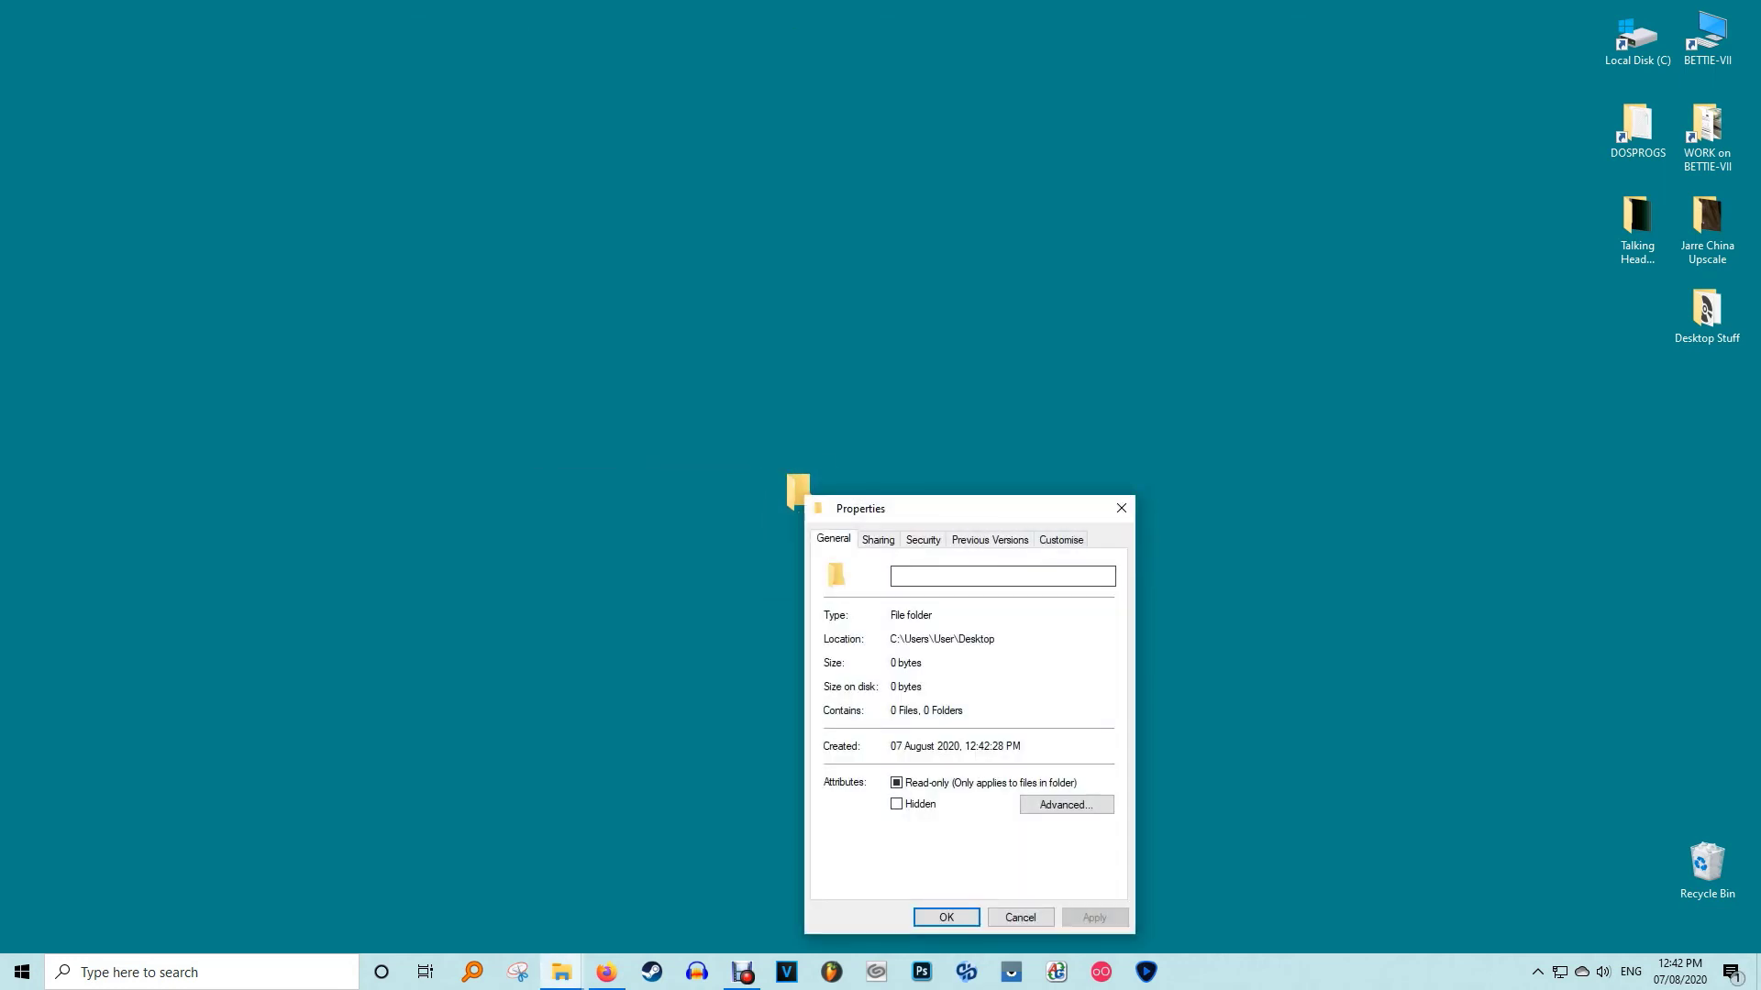
mouse_move(1038, 522)
mouse_down()
mouse_move(1112, 487)
mouse_move(1167, 369)
mouse_up()
click(1192, 389)
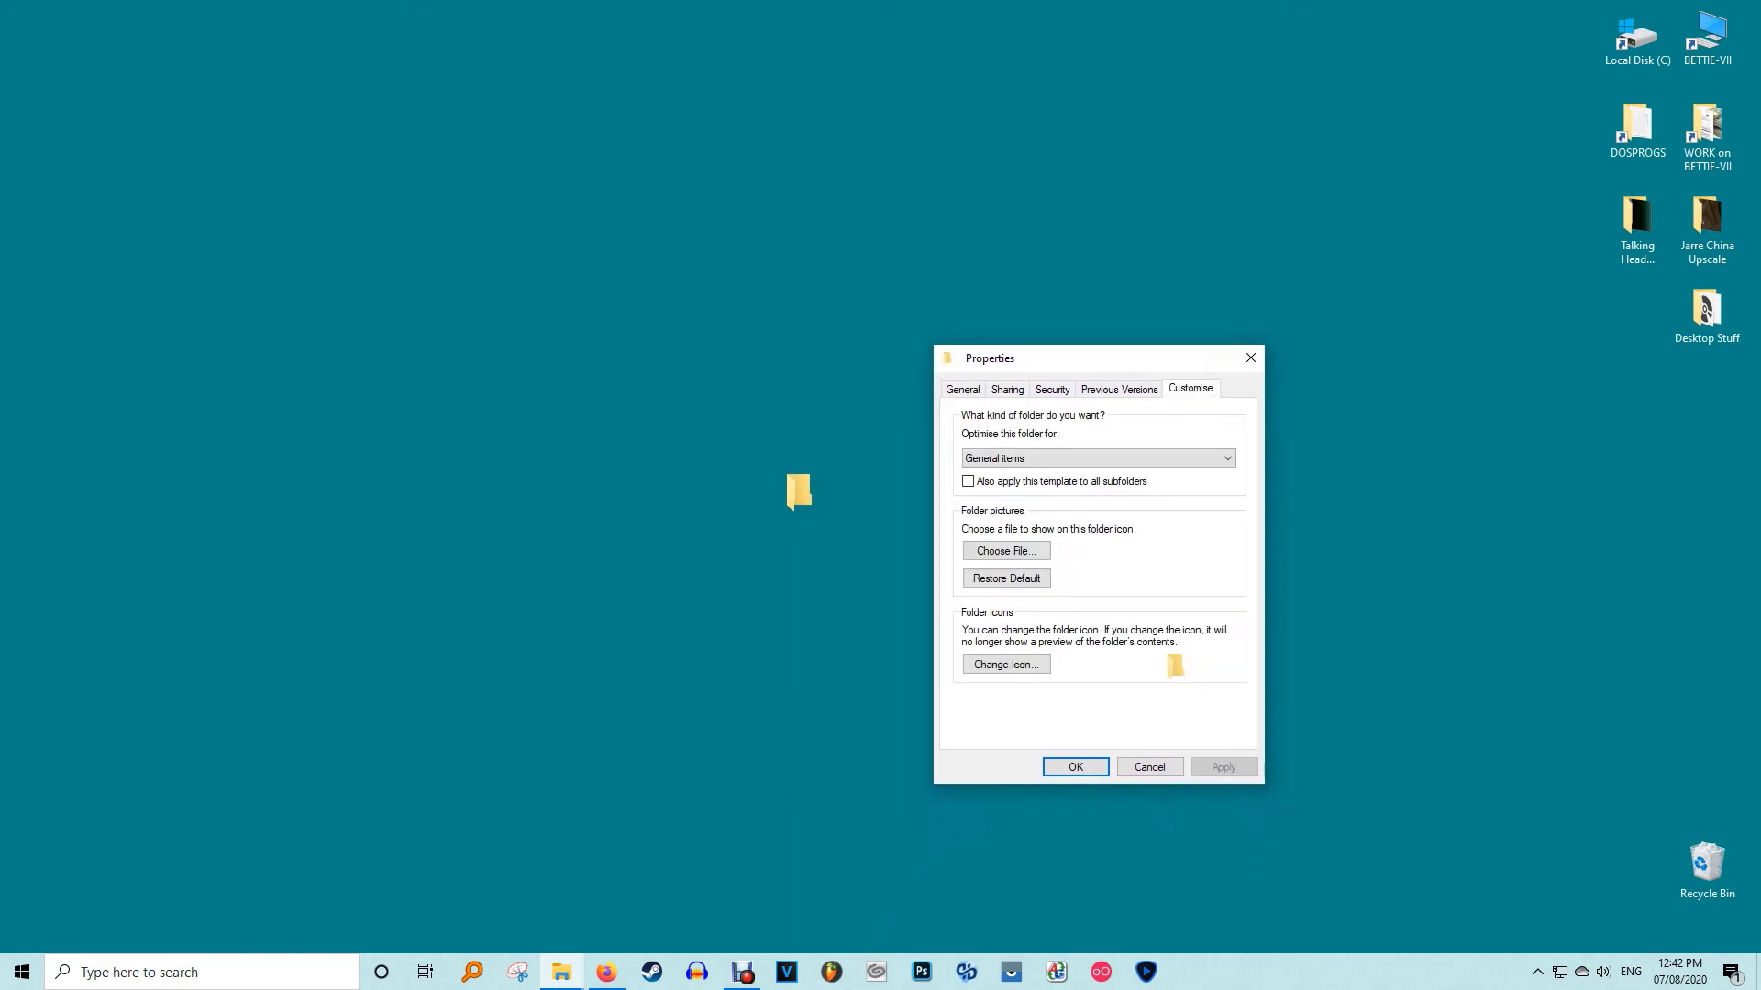
click(1005, 665)
scroll(1128, 612, down, 2)
scroll(1128, 612, down, 2)
scroll(1128, 612, down, 1)
click(1123, 592)
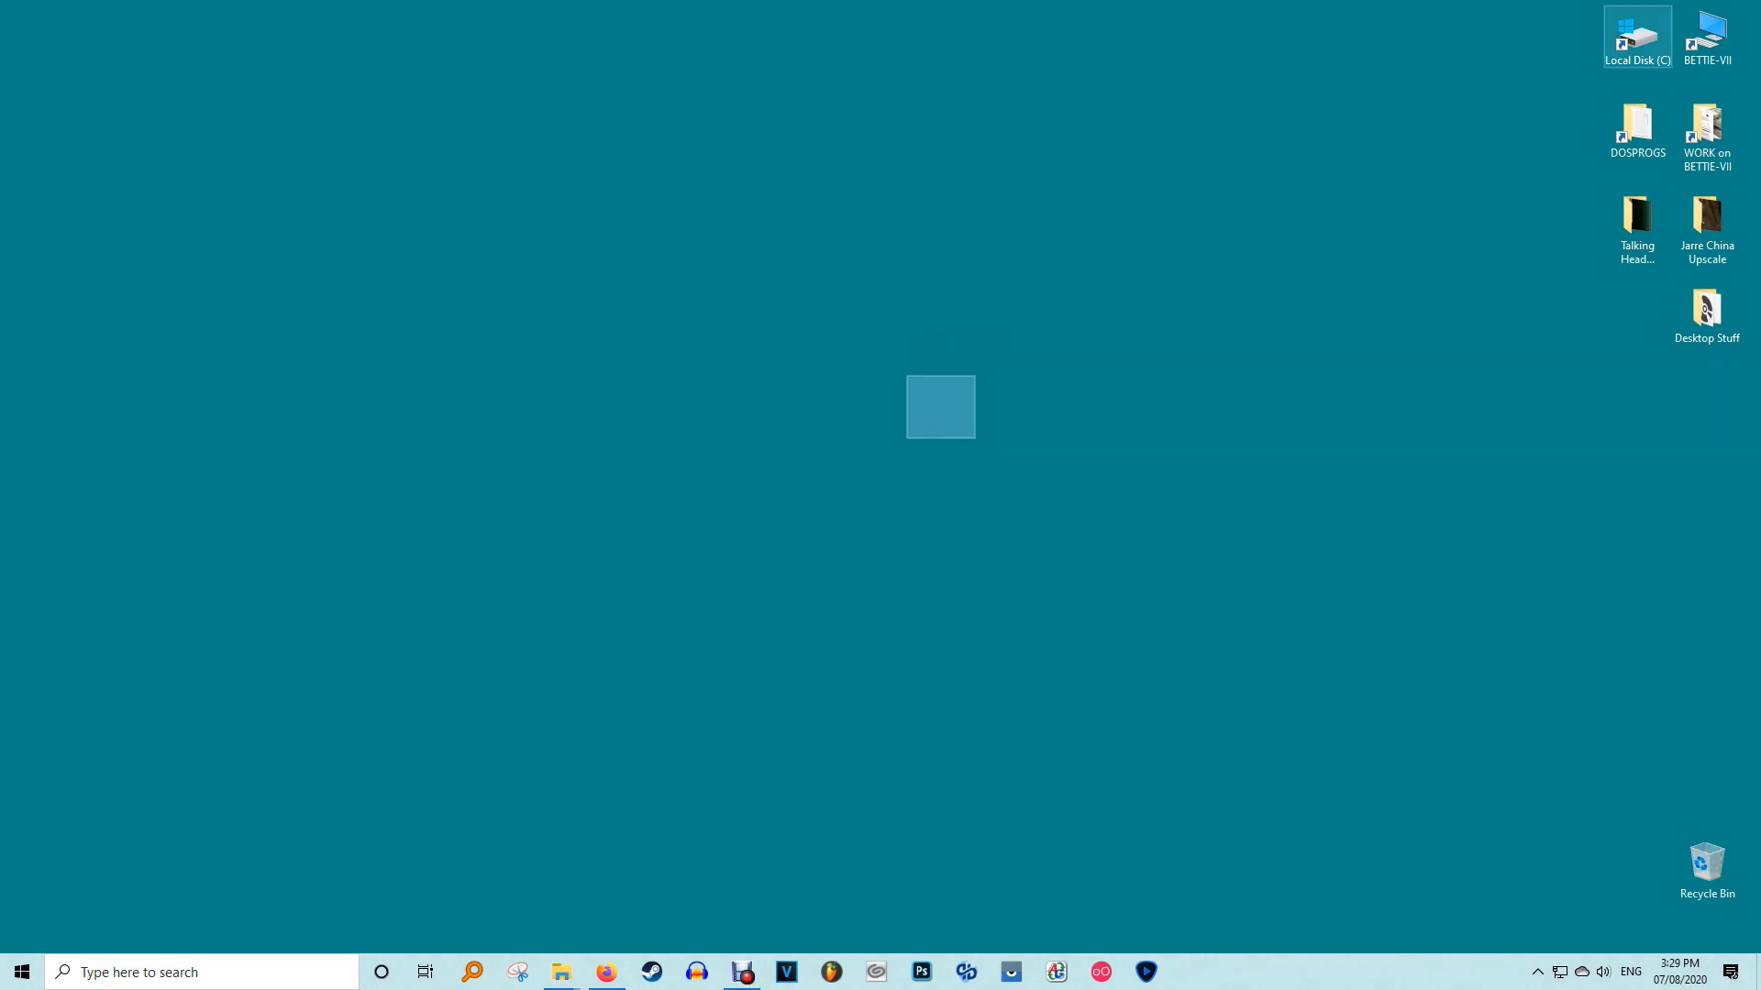
Open Local Disk (C:), go to Desktop, and select the unnamed folder entry
key(Return)
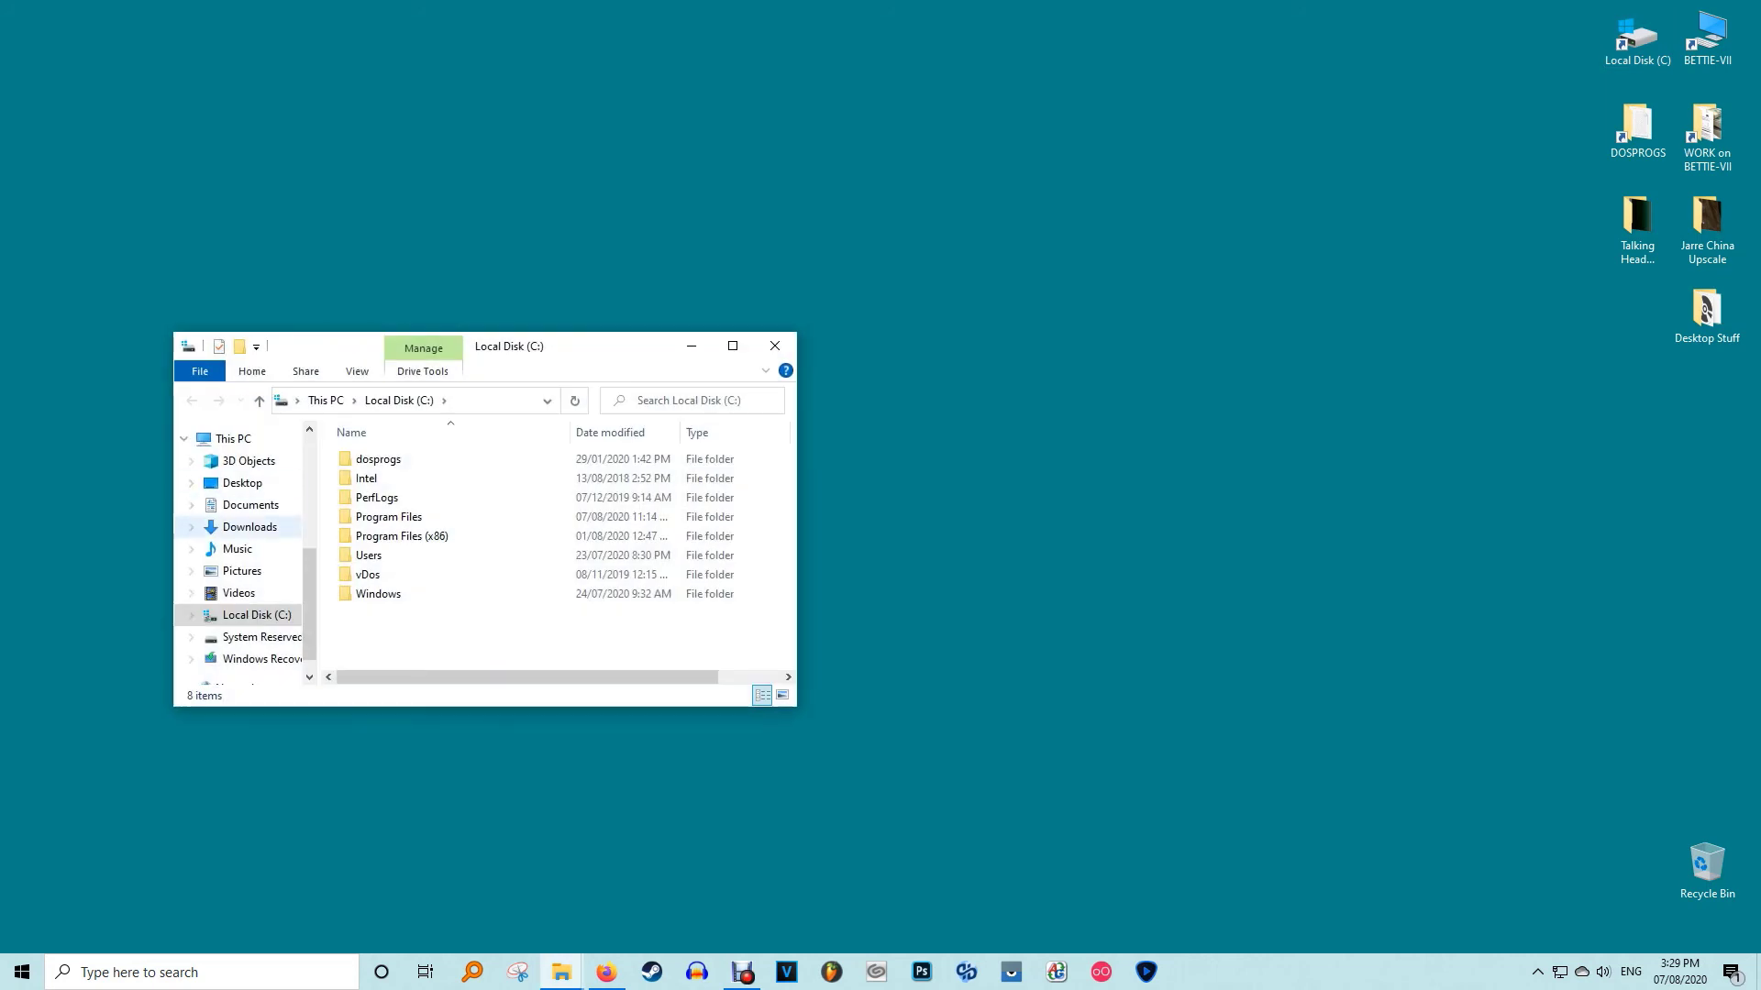
click(242, 483)
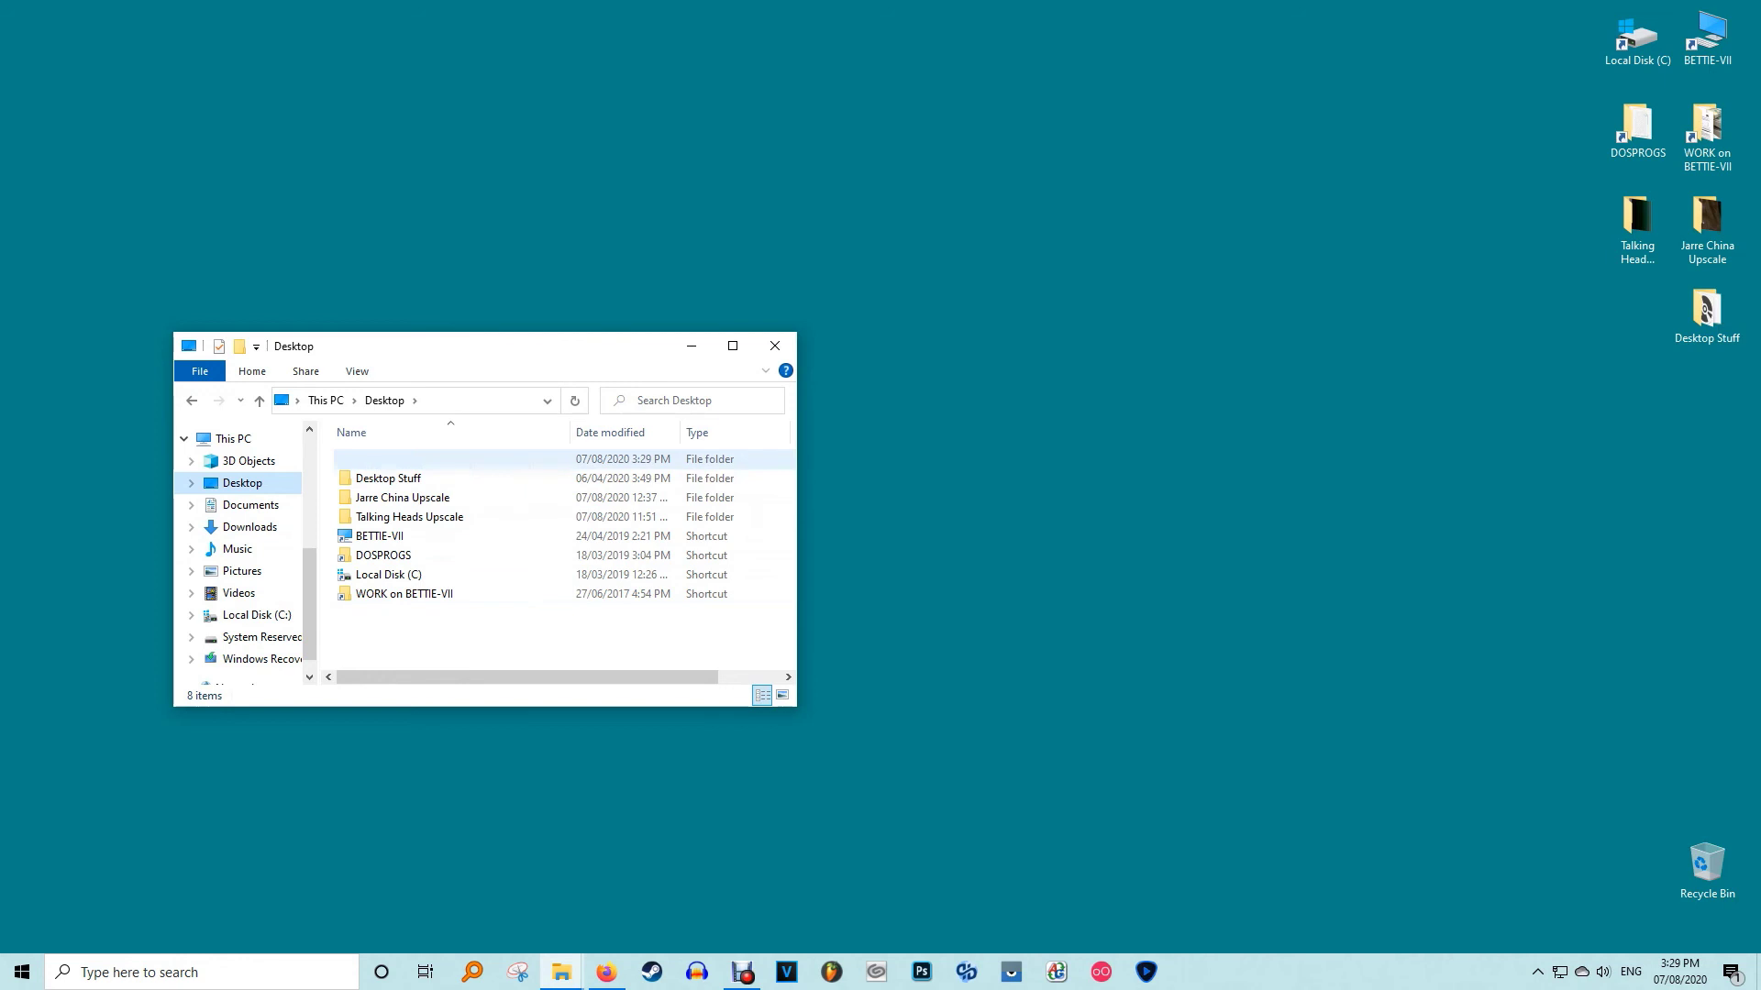
click(524, 459)
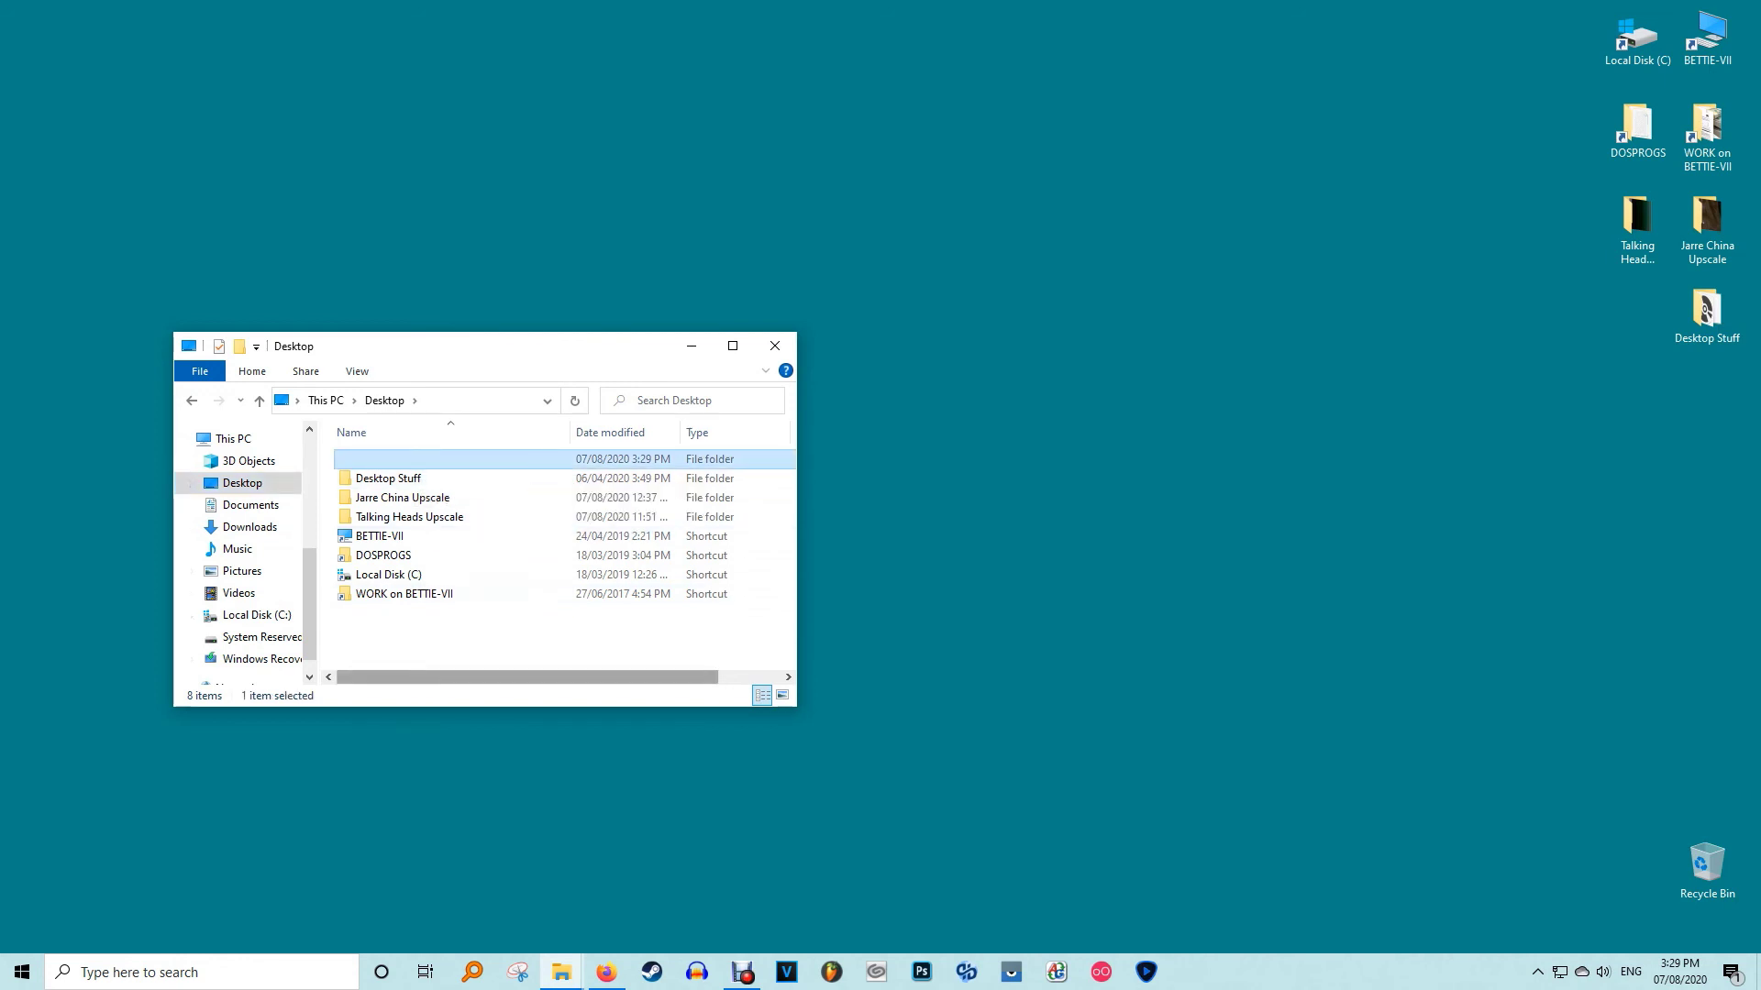